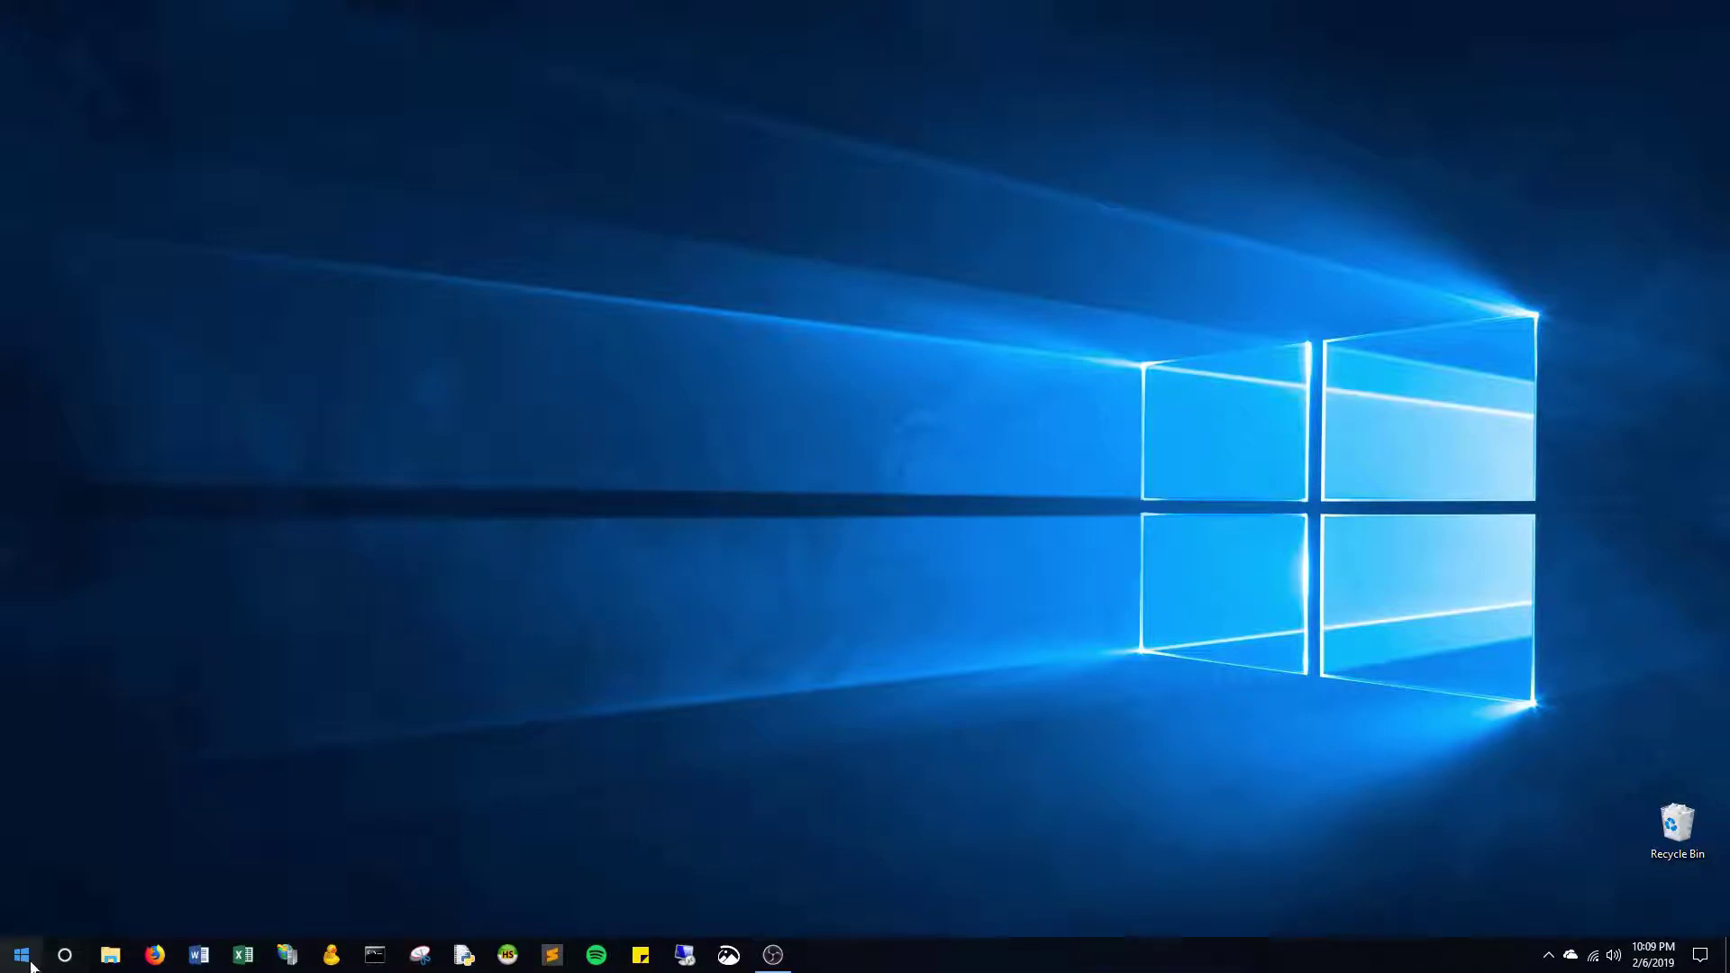
- Open the Start menu and scroll the app list down to the SQL Server 2017 tools
click(22, 955)
scroll(113, 512, down, 3)
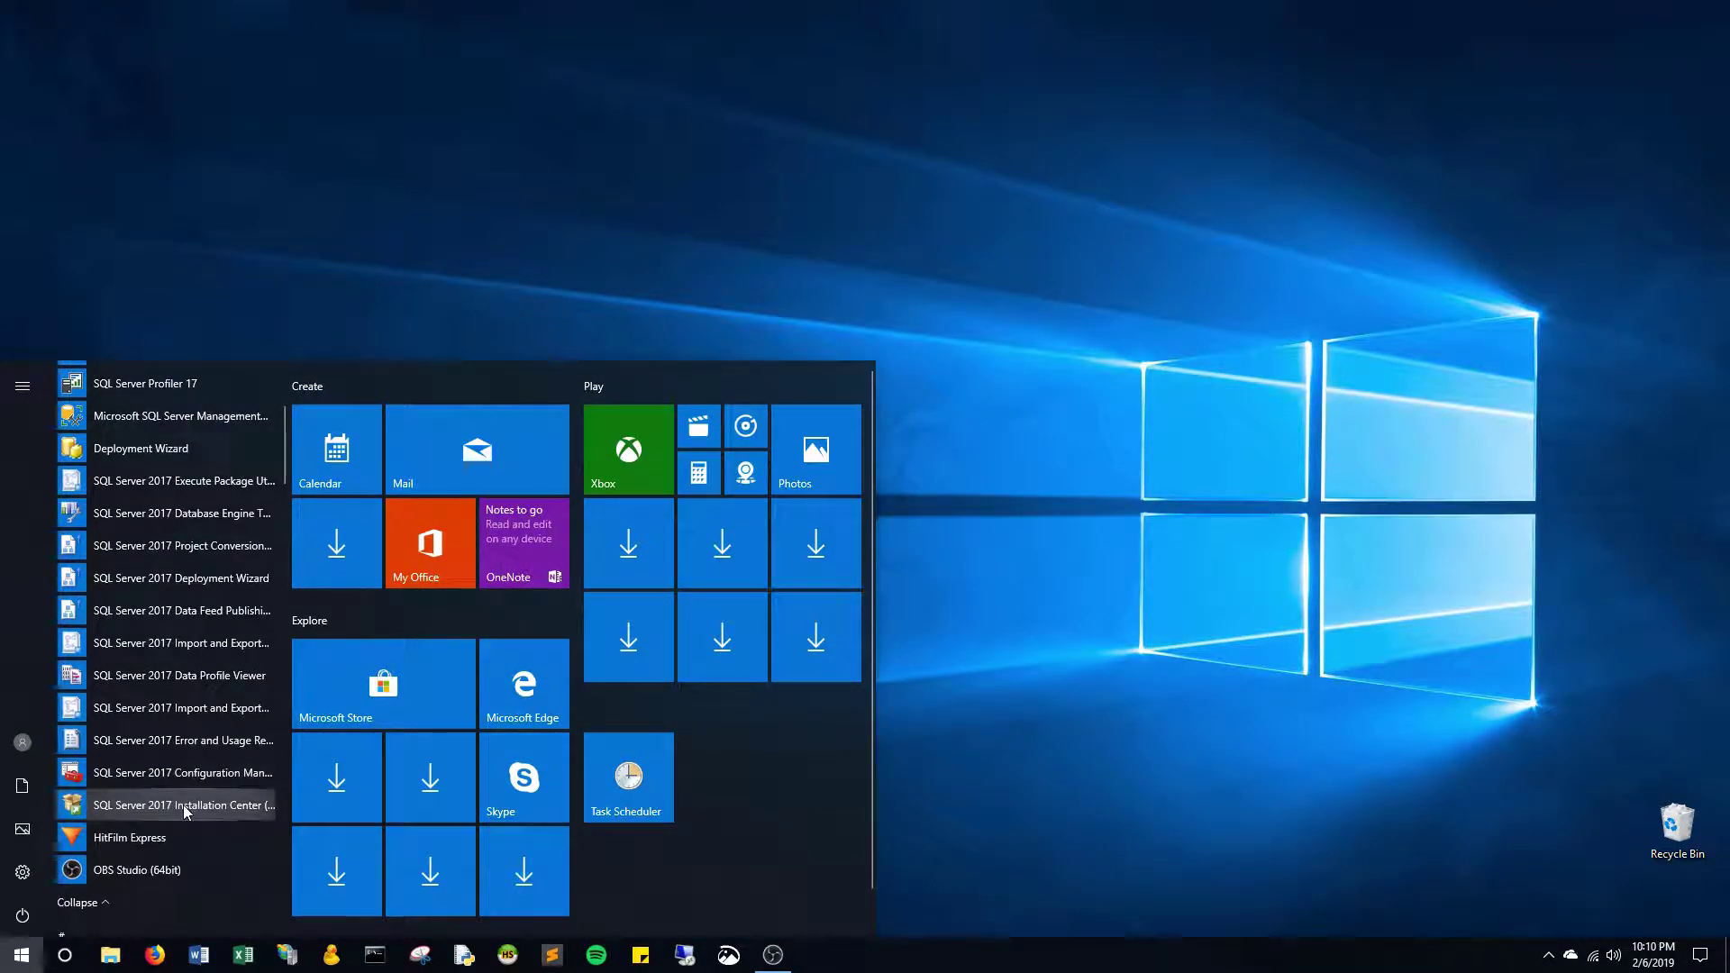
- Launch the SQL Server 2017 Installation Center and browse its installation options
click(182, 804)
click(537, 334)
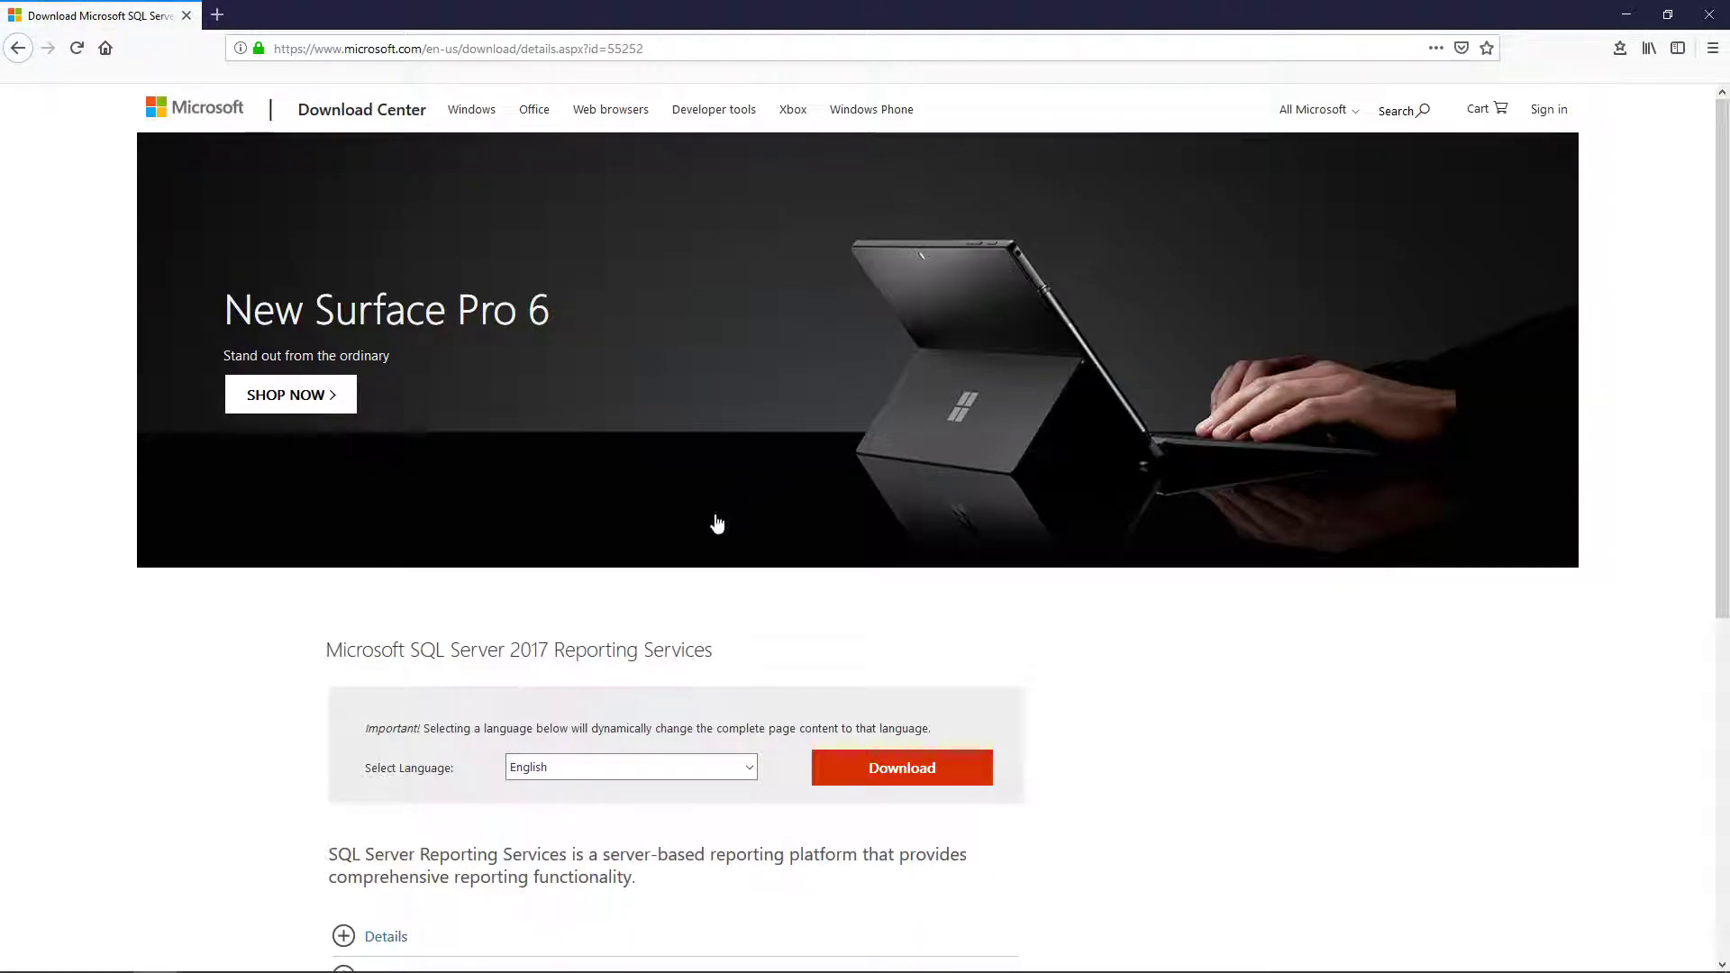
scroll(708, 540, down, 1)
- Download and save SQLServerReportingServices.exe (95.6 MB), confirming the download completed
click(909, 689)
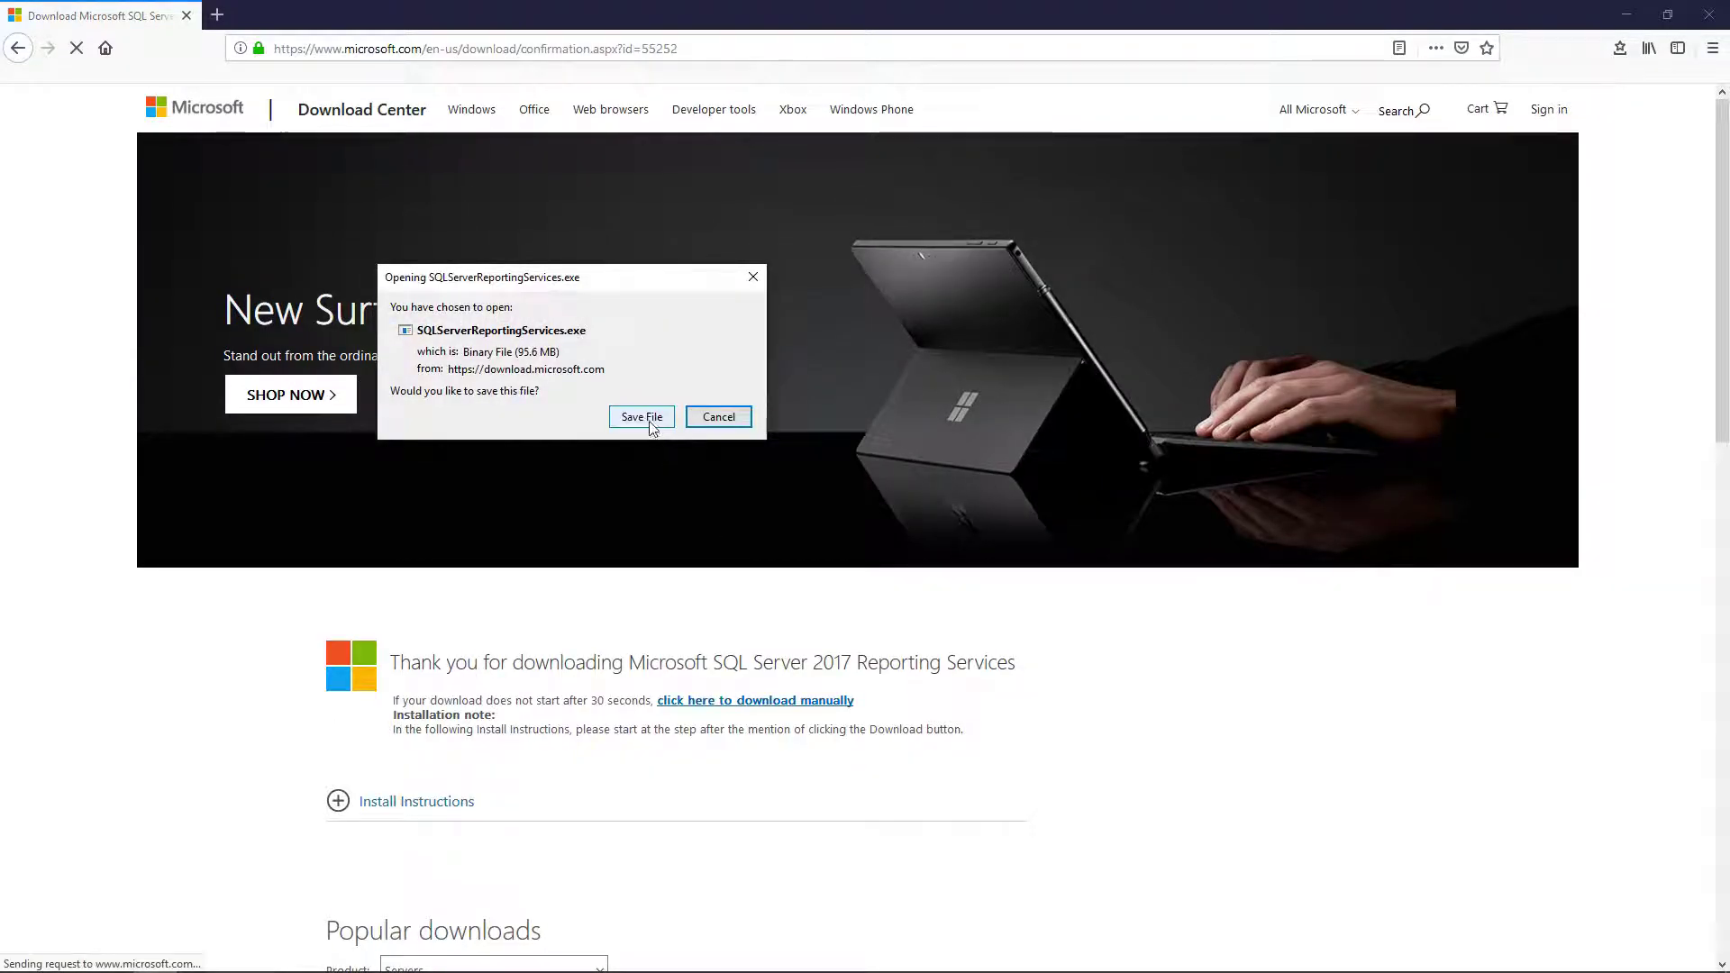
click(651, 428)
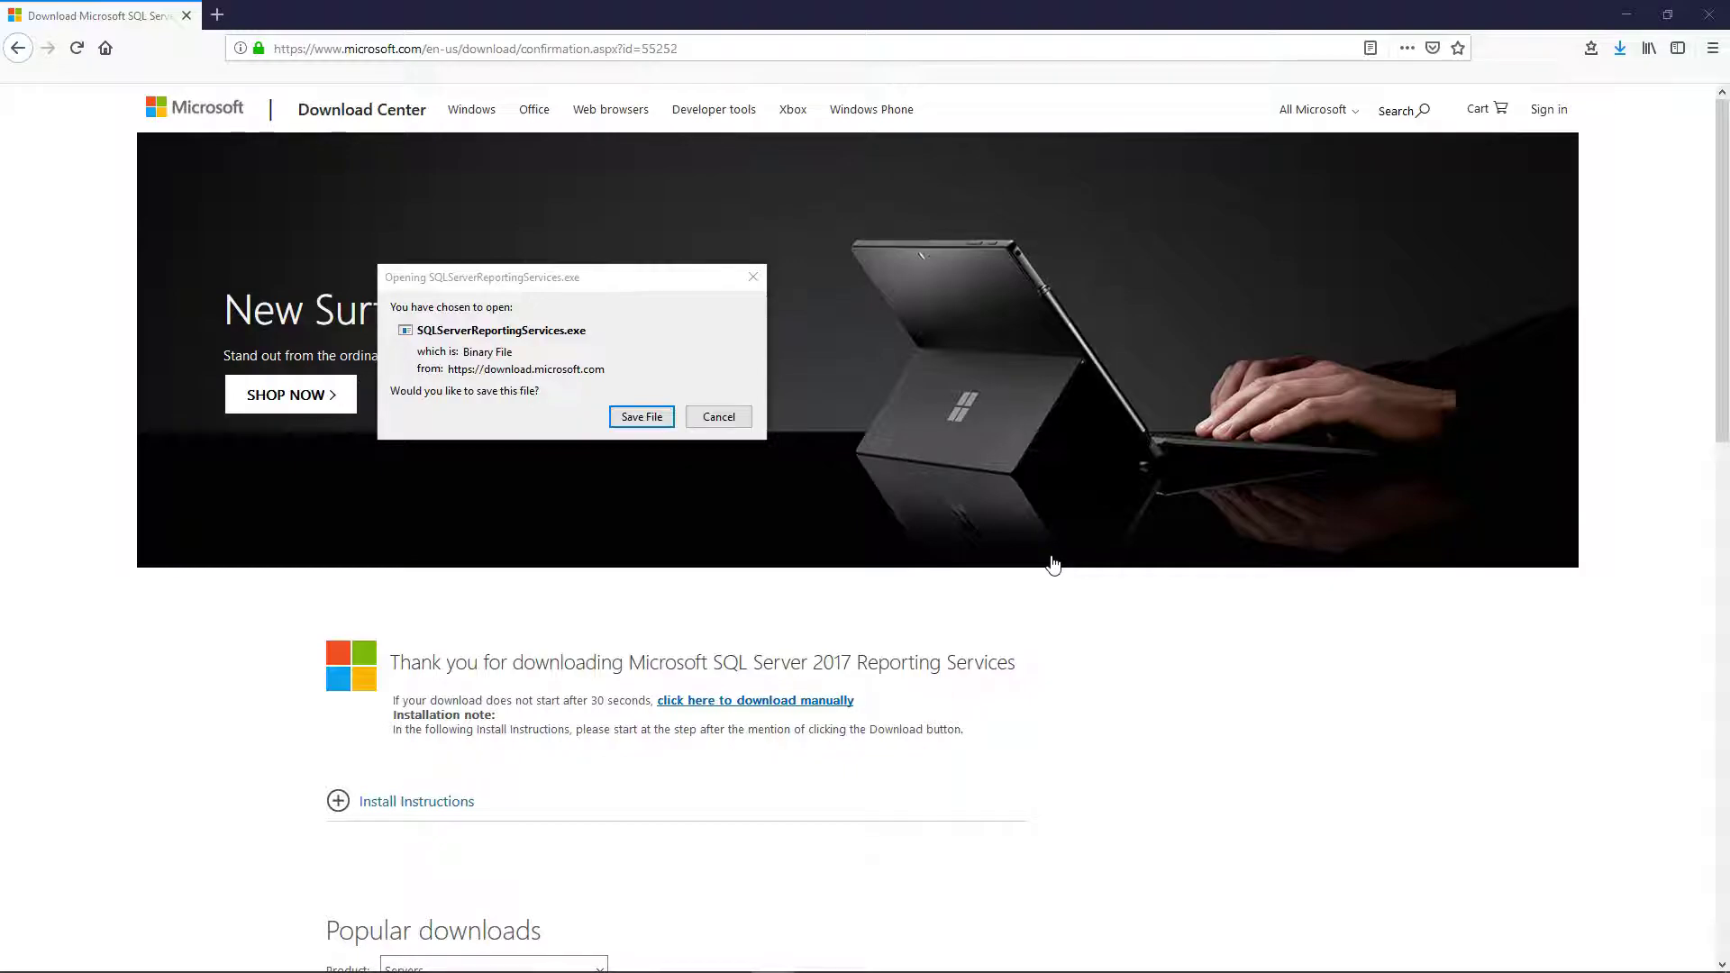
click(1617, 51)
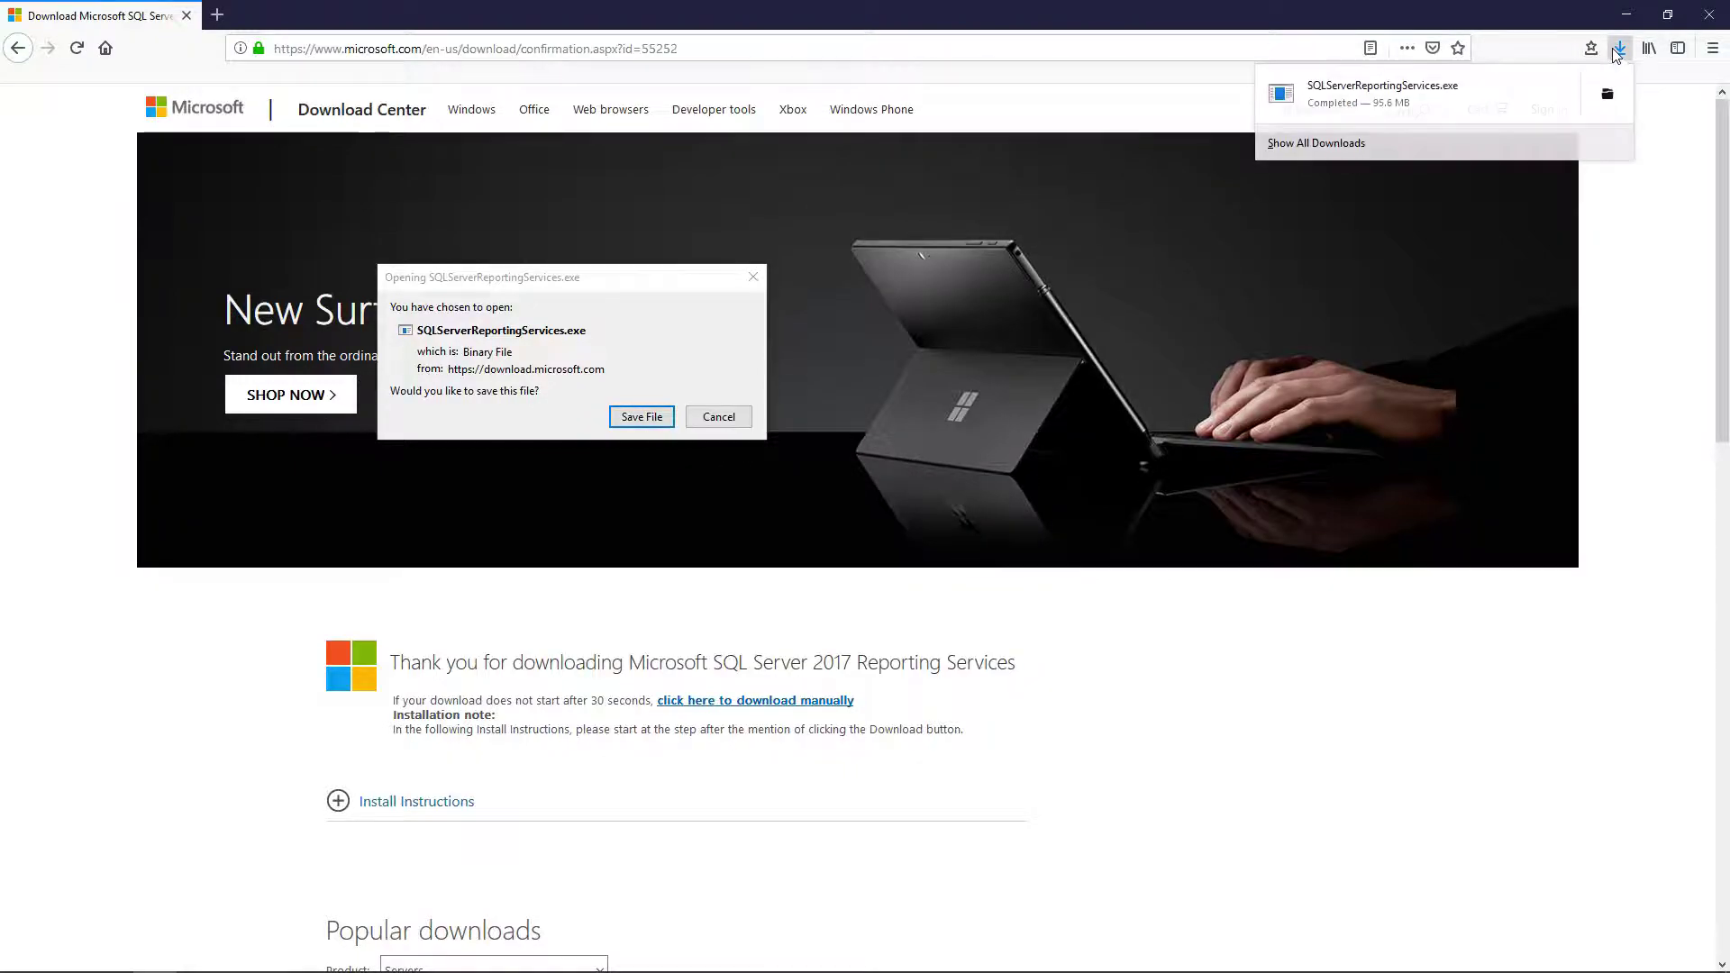
- Run the downloaded Reporting Services installer and choose the Developer edition
click(1607, 94)
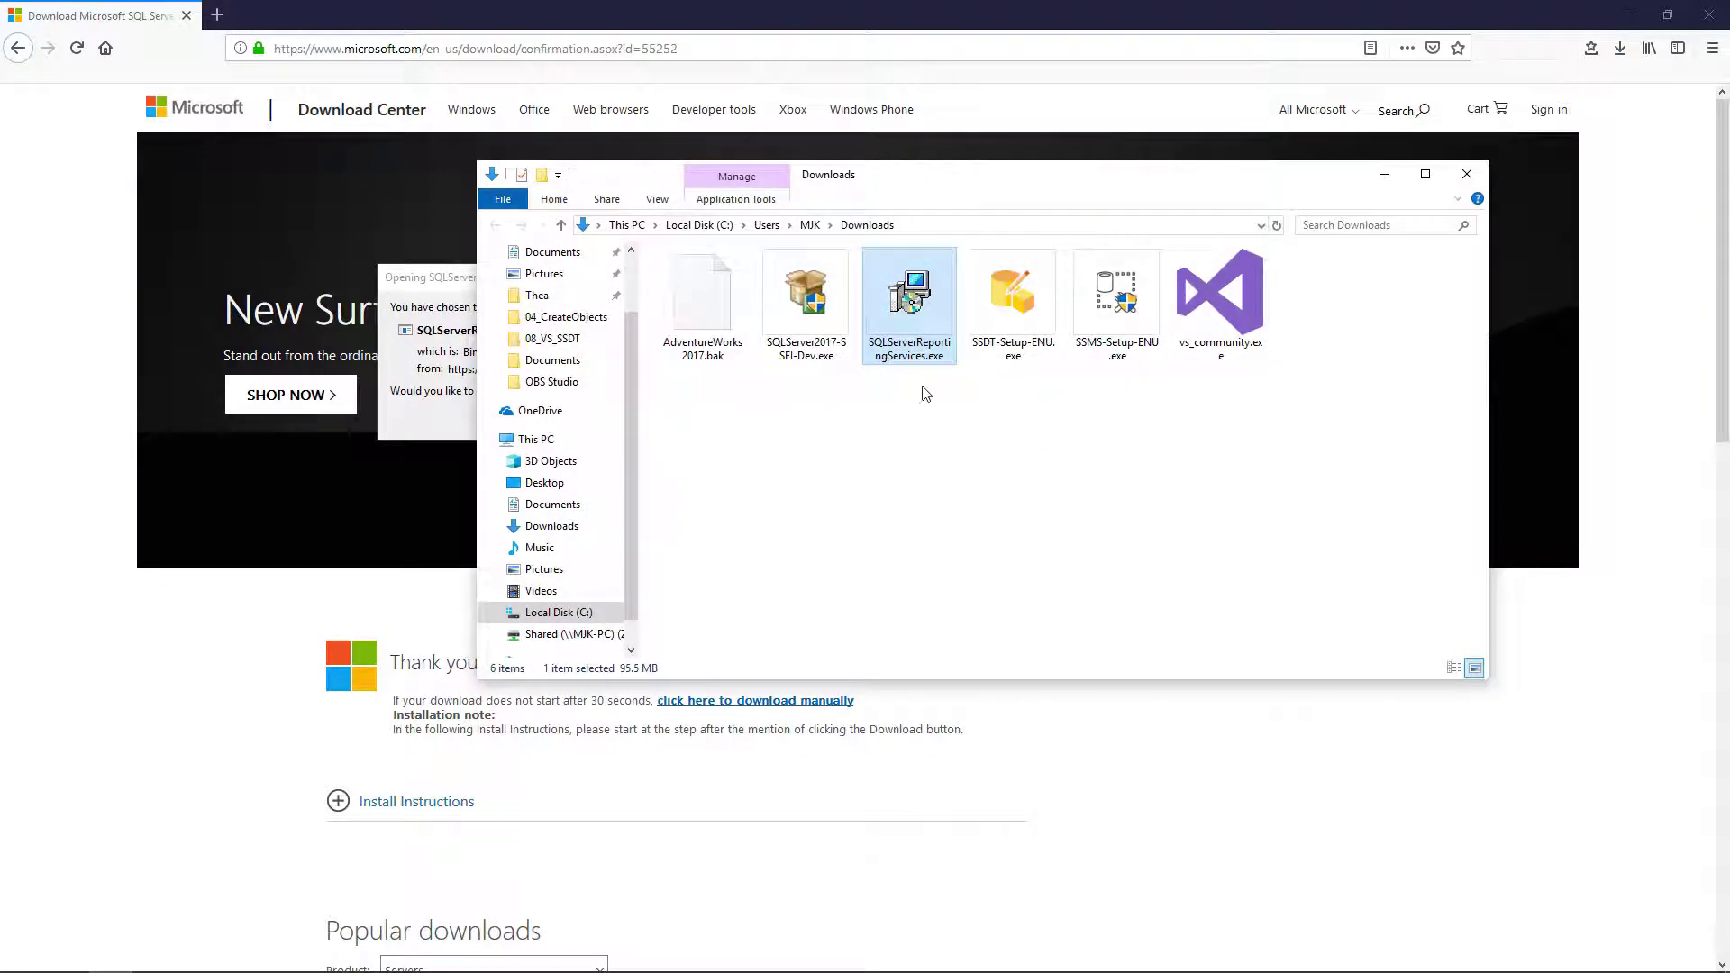
double_click(921, 363)
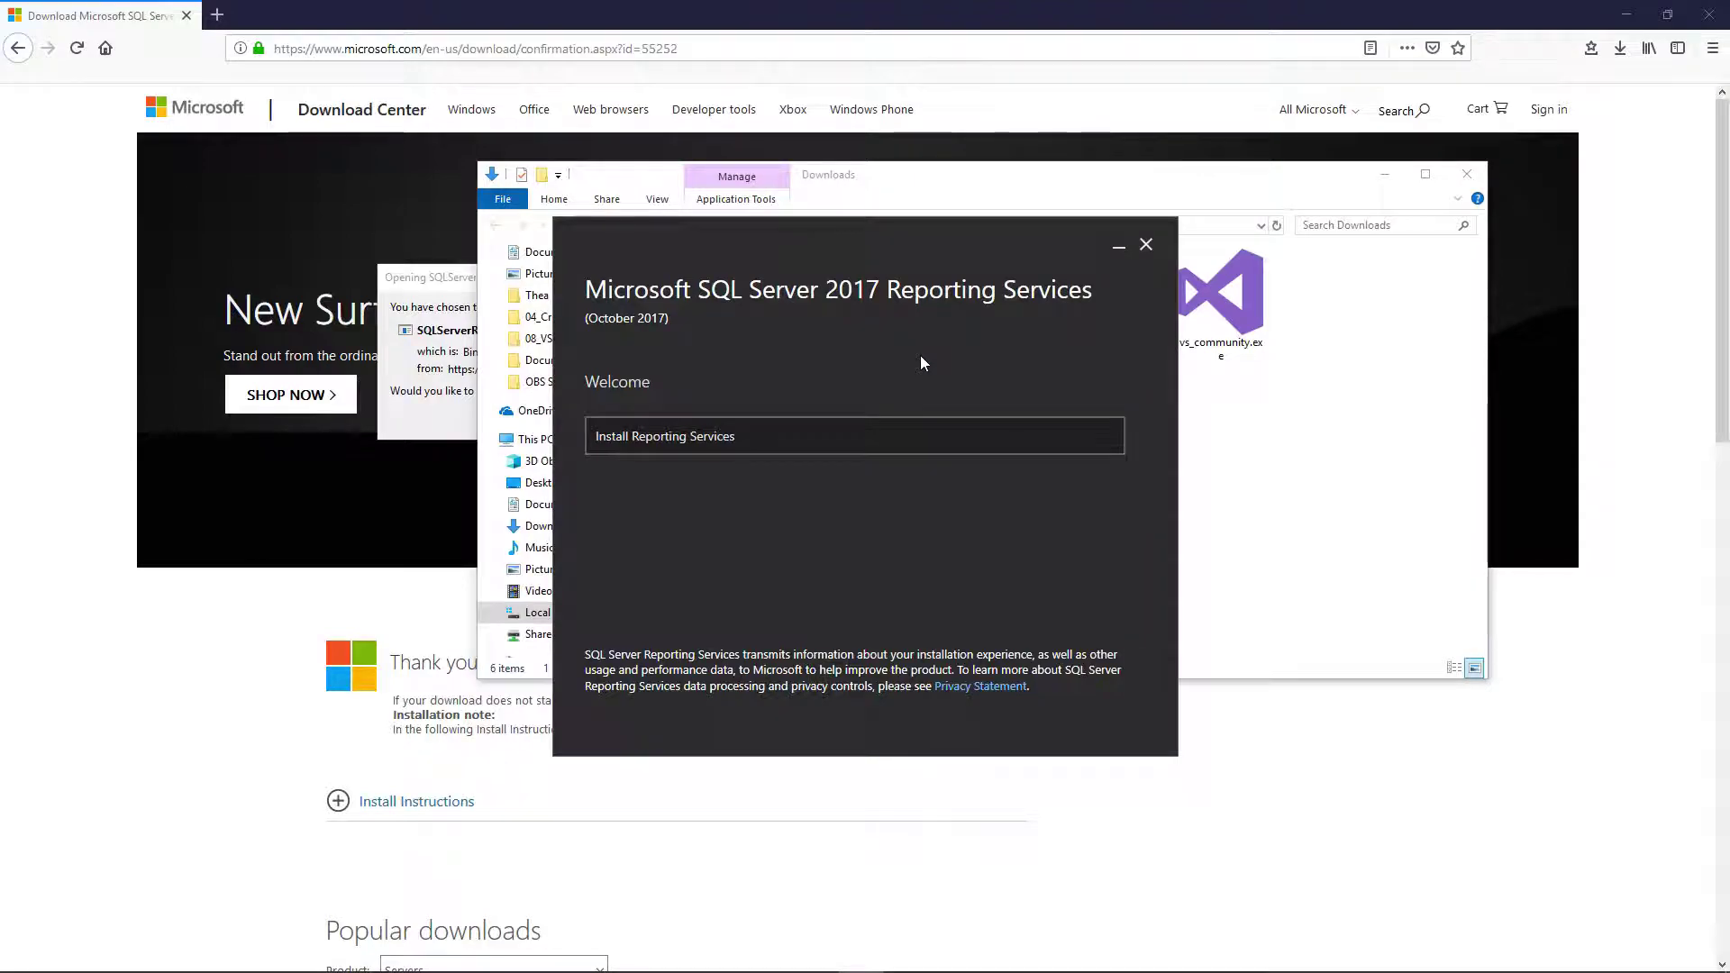
click(755, 442)
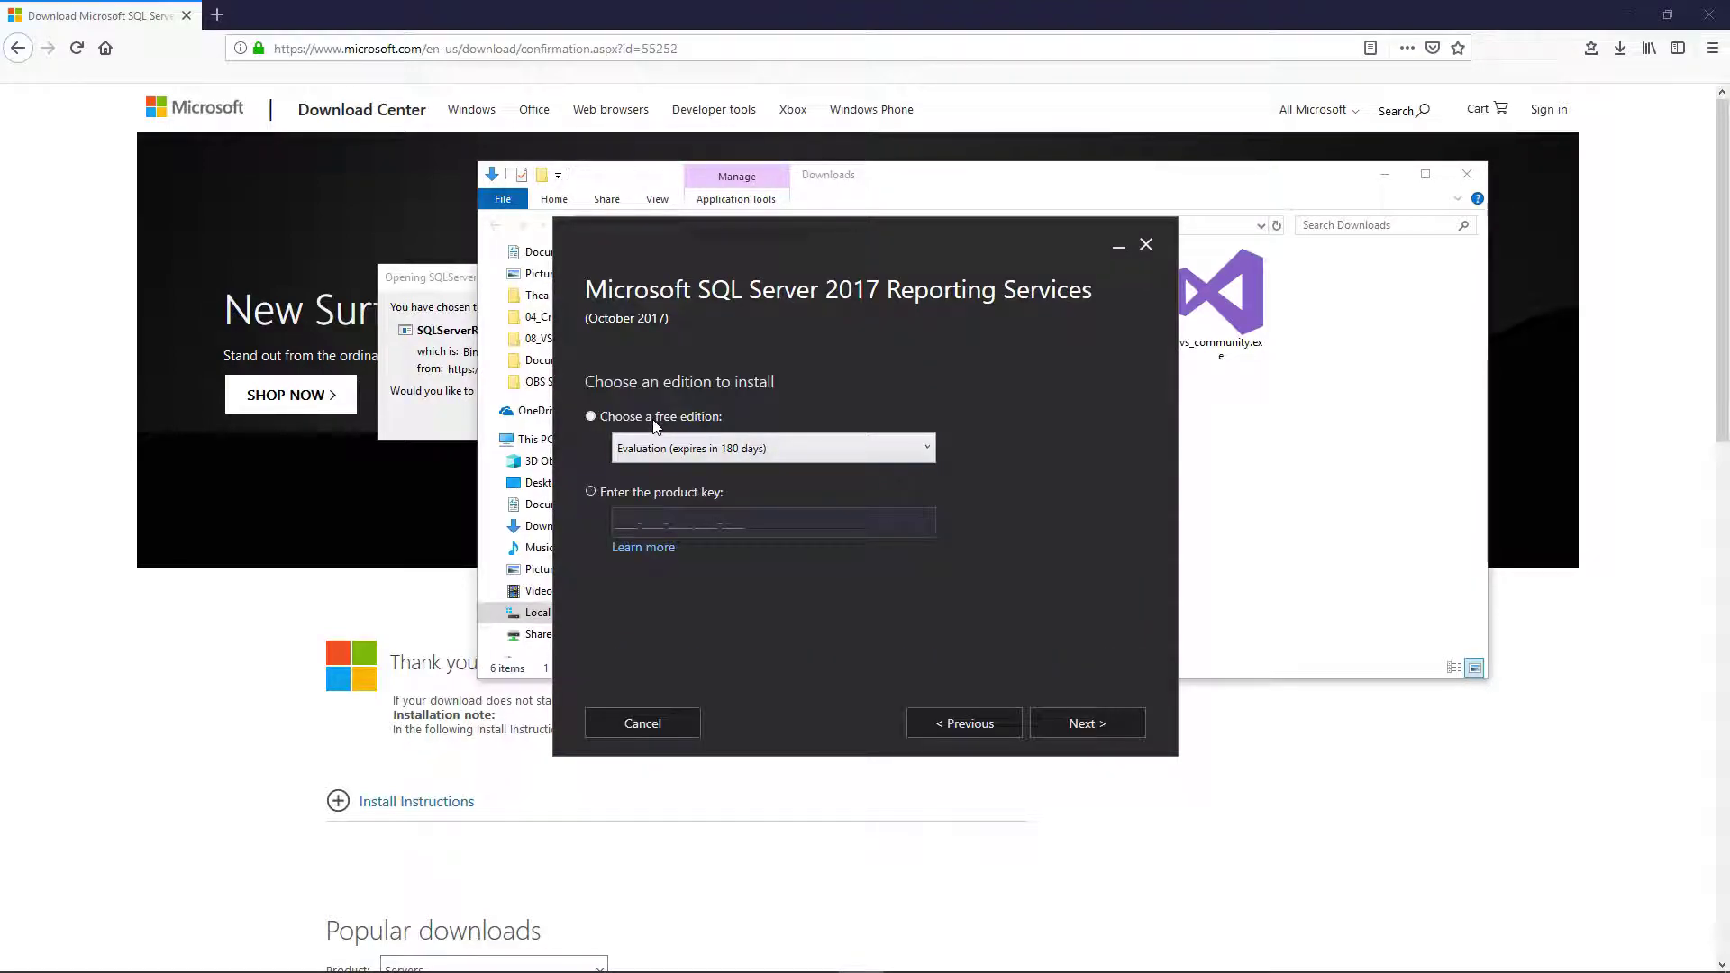
click(721, 448)
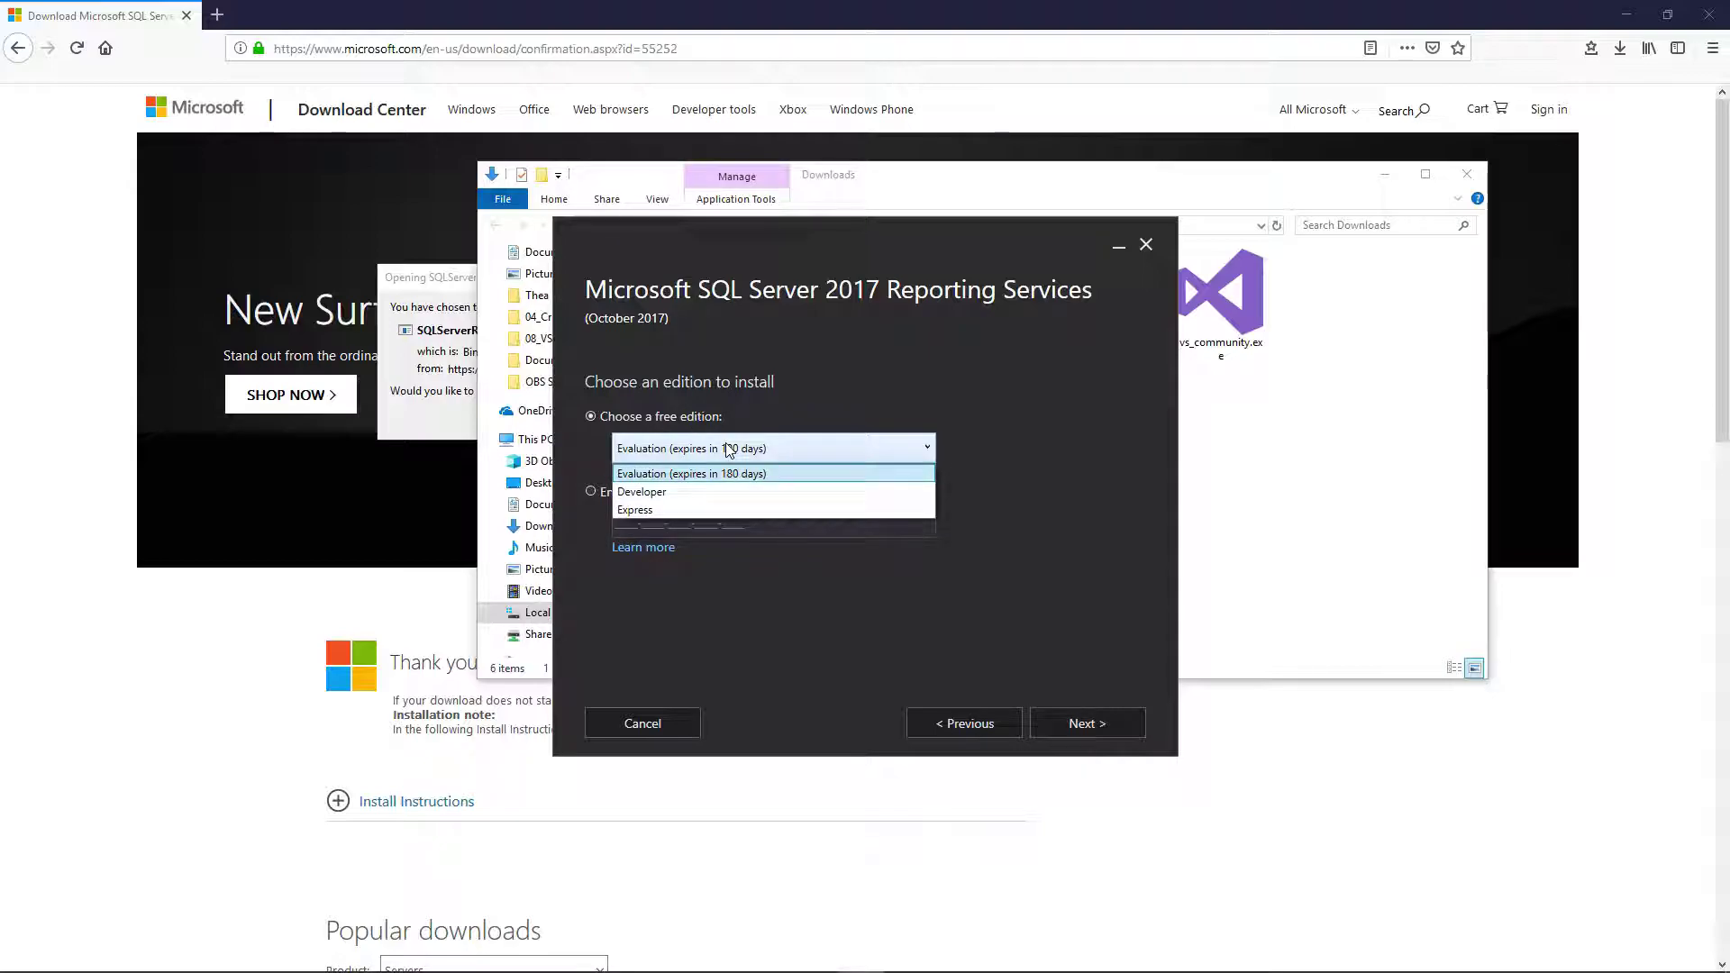
click(711, 495)
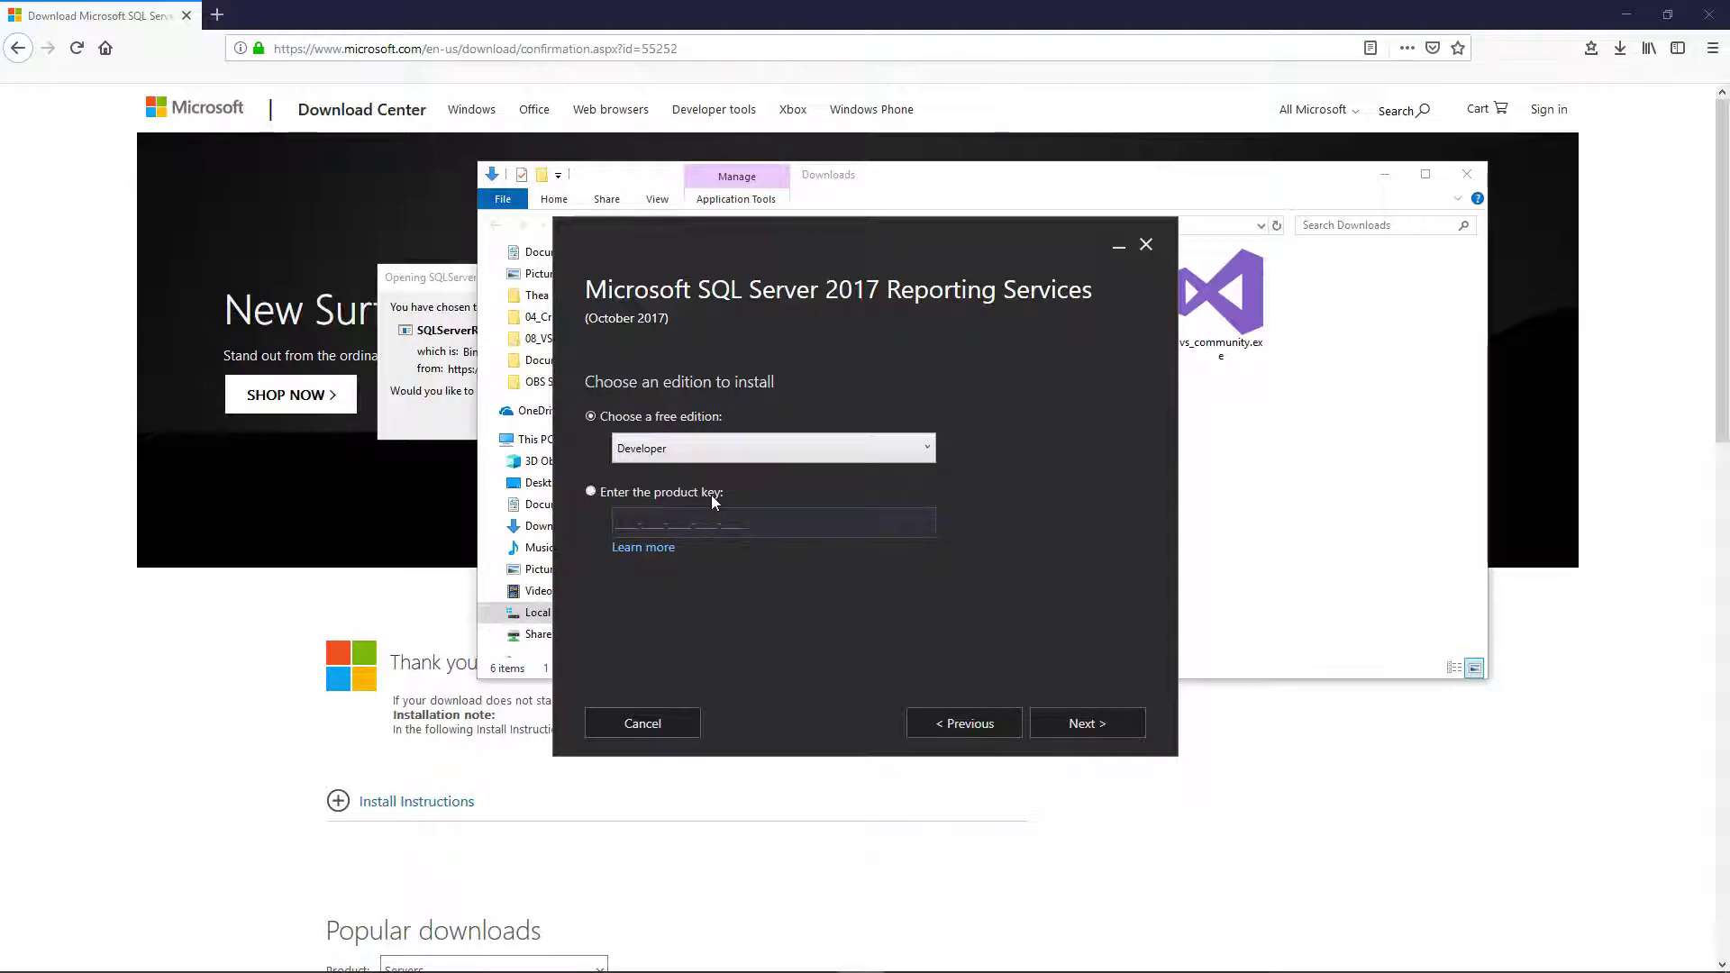
- Accept the Reporting Services license terms
click(1086, 721)
drag(1135, 435, 1114, 651)
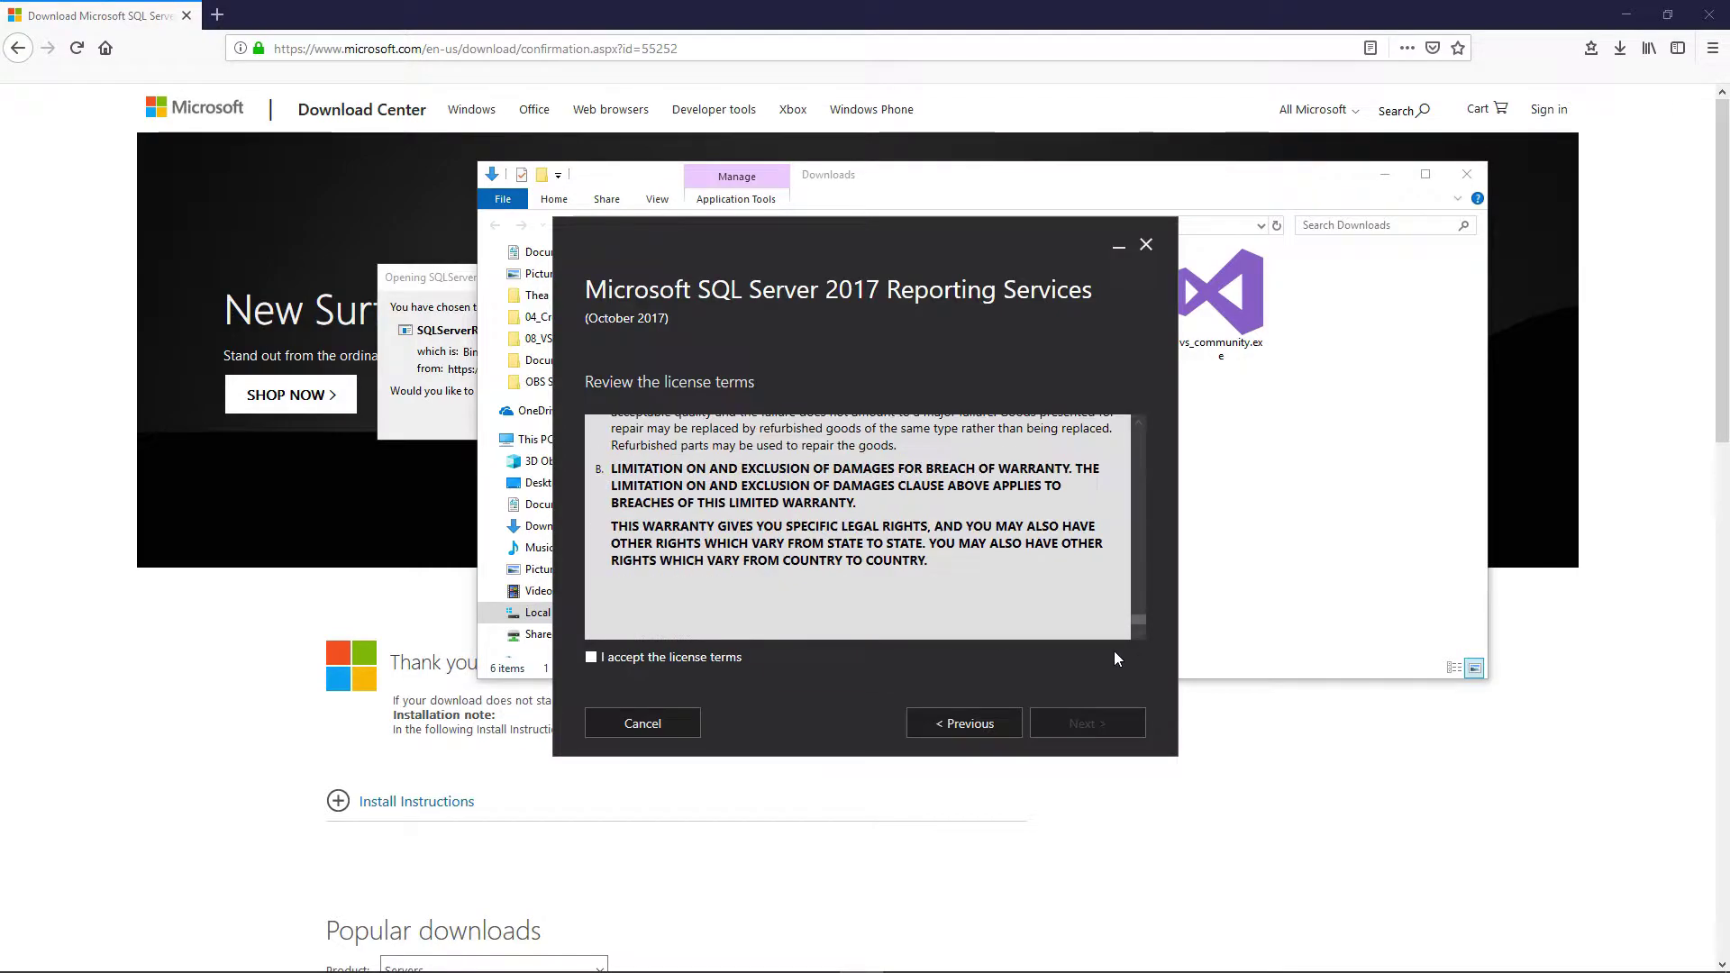
click(721, 657)
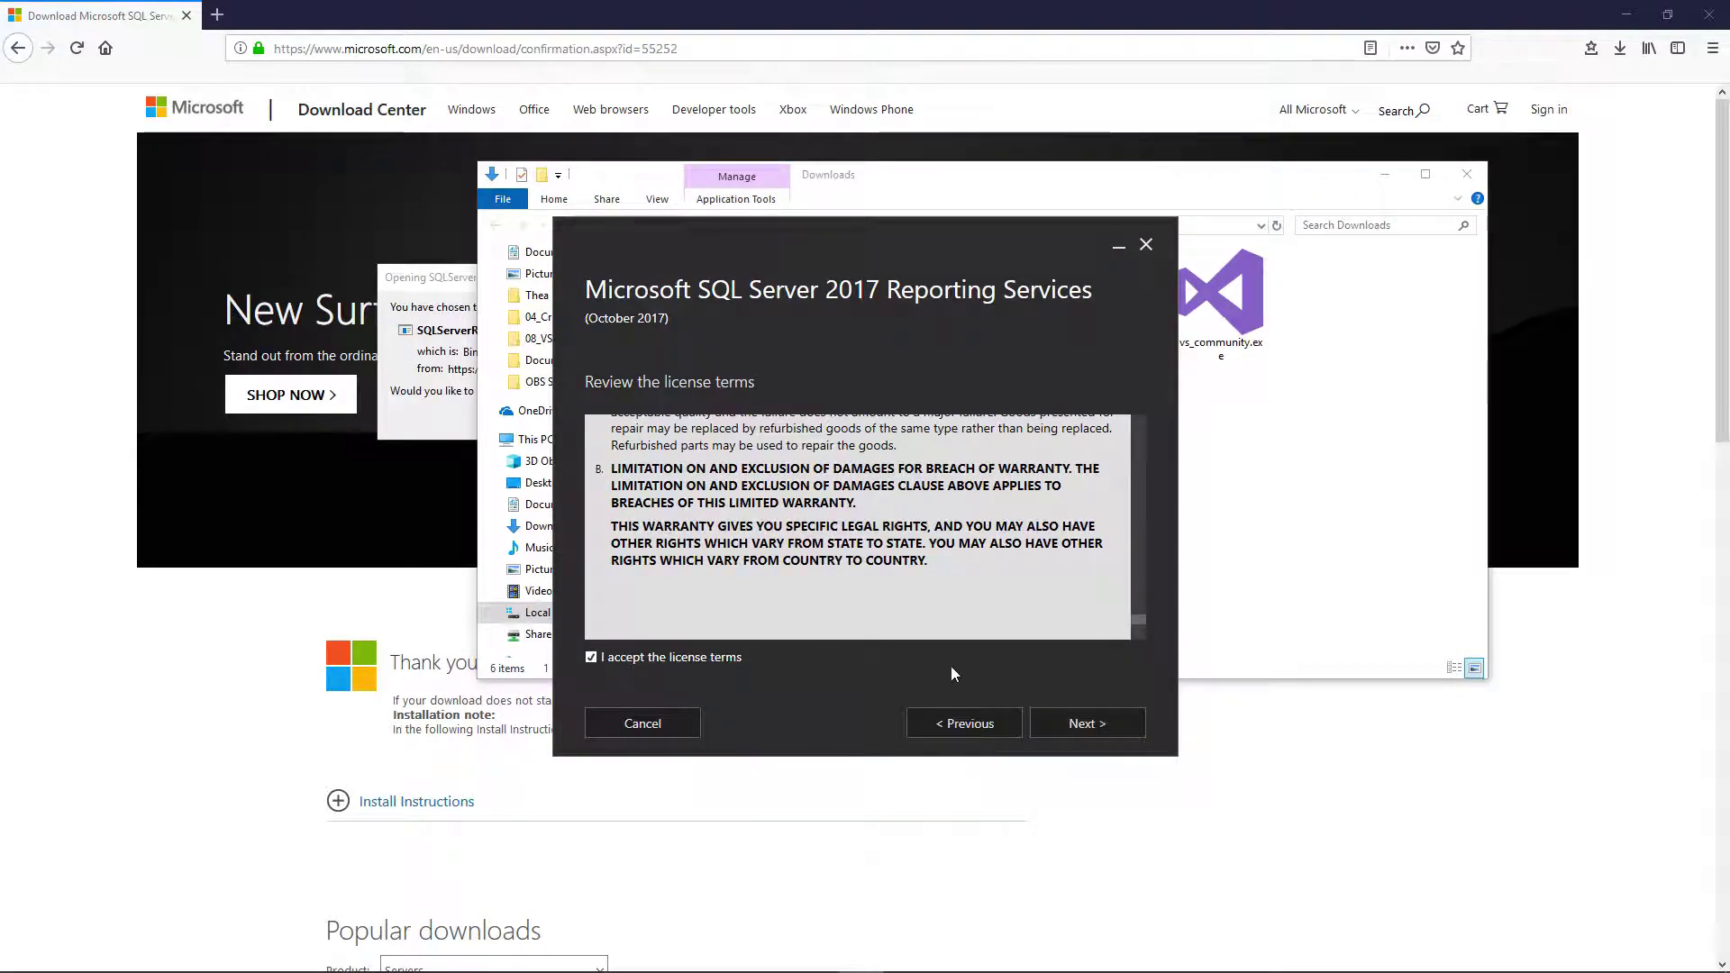
click(1067, 718)
- Install Reporting Services only to the default location, then configure the report server
click(688, 465)
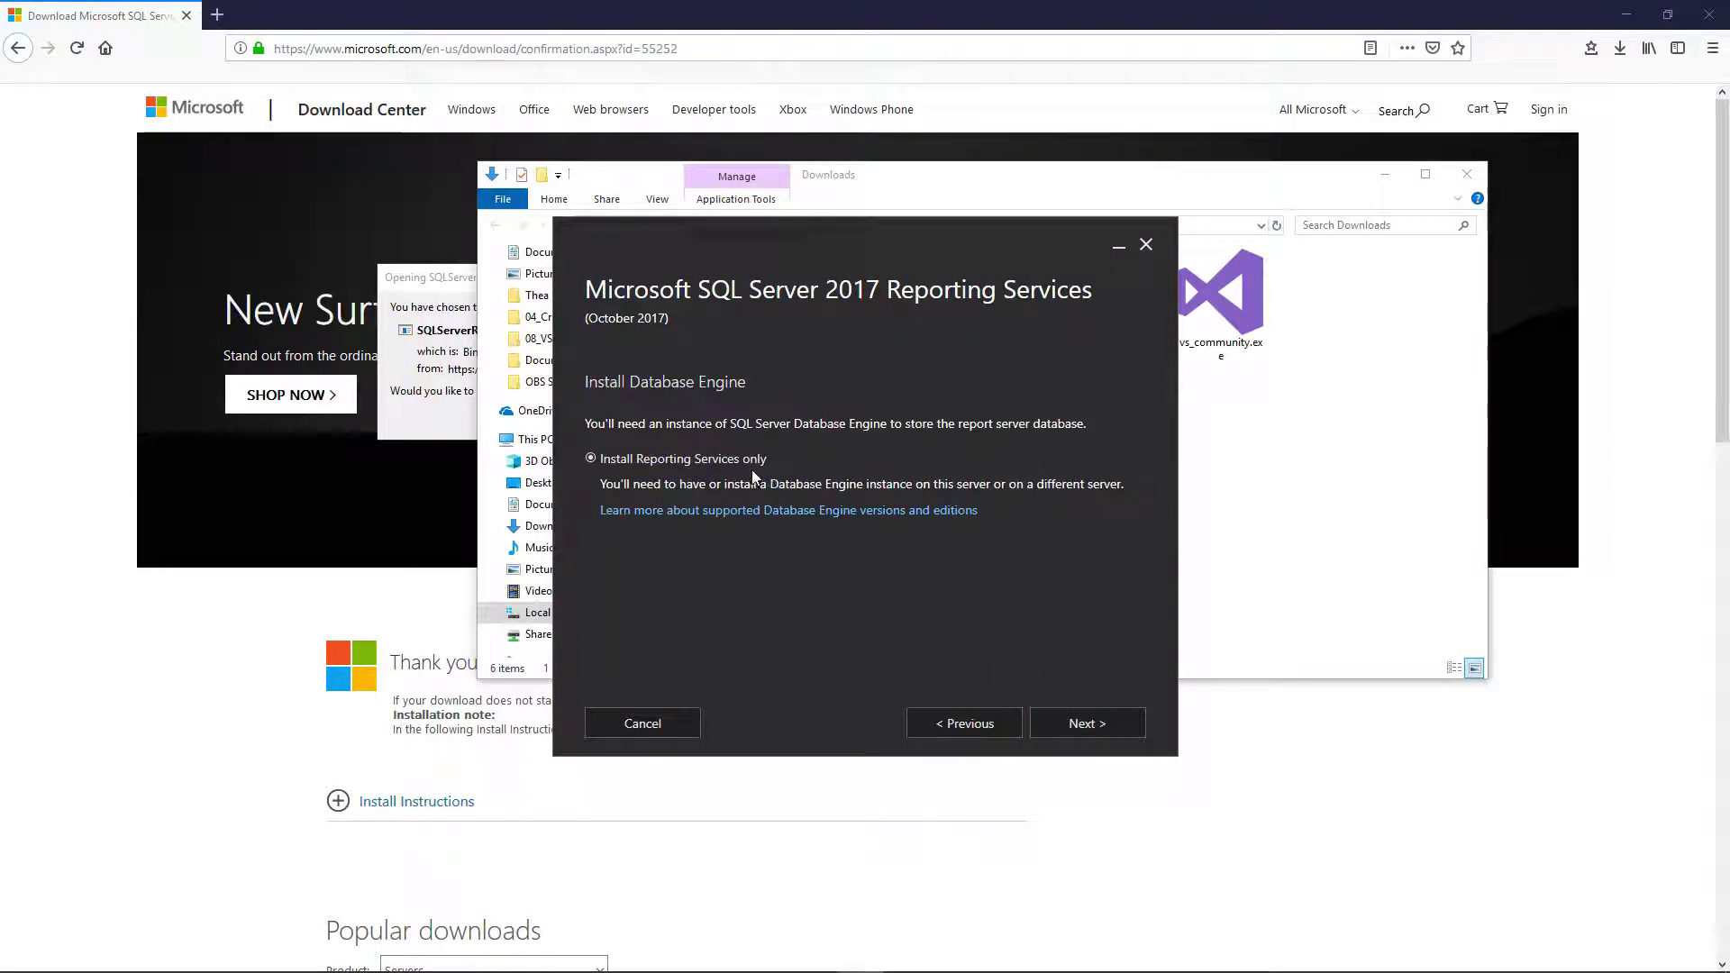
click(1097, 729)
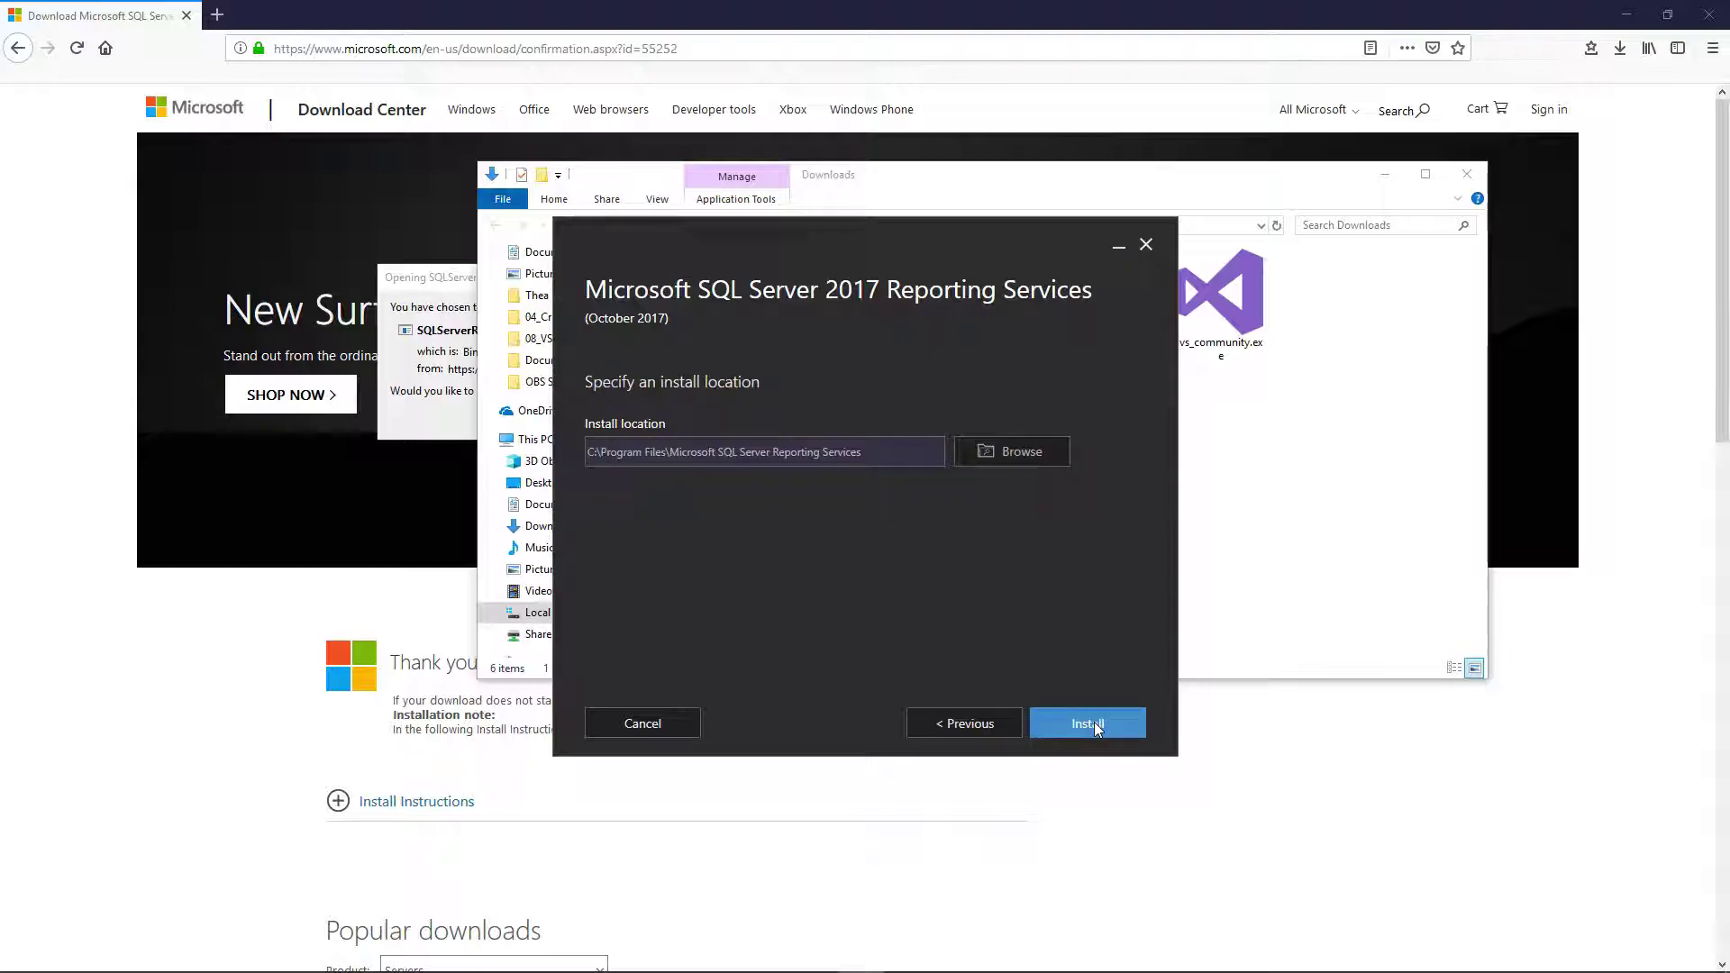
click(1092, 724)
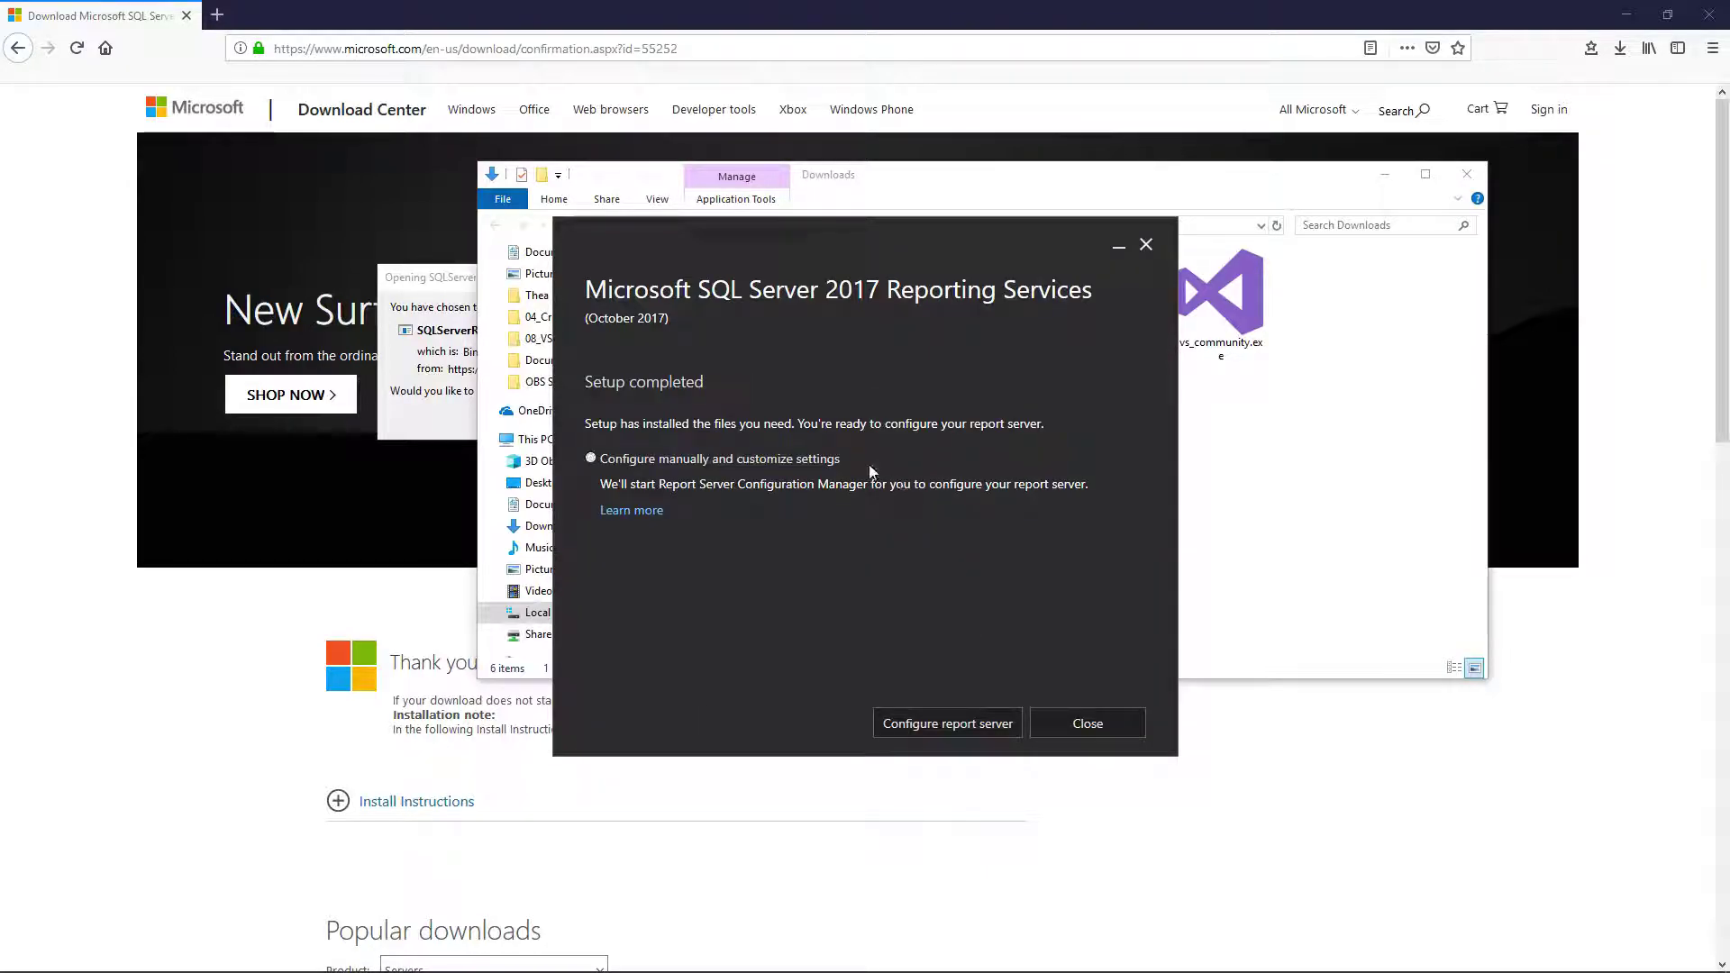
click(955, 728)
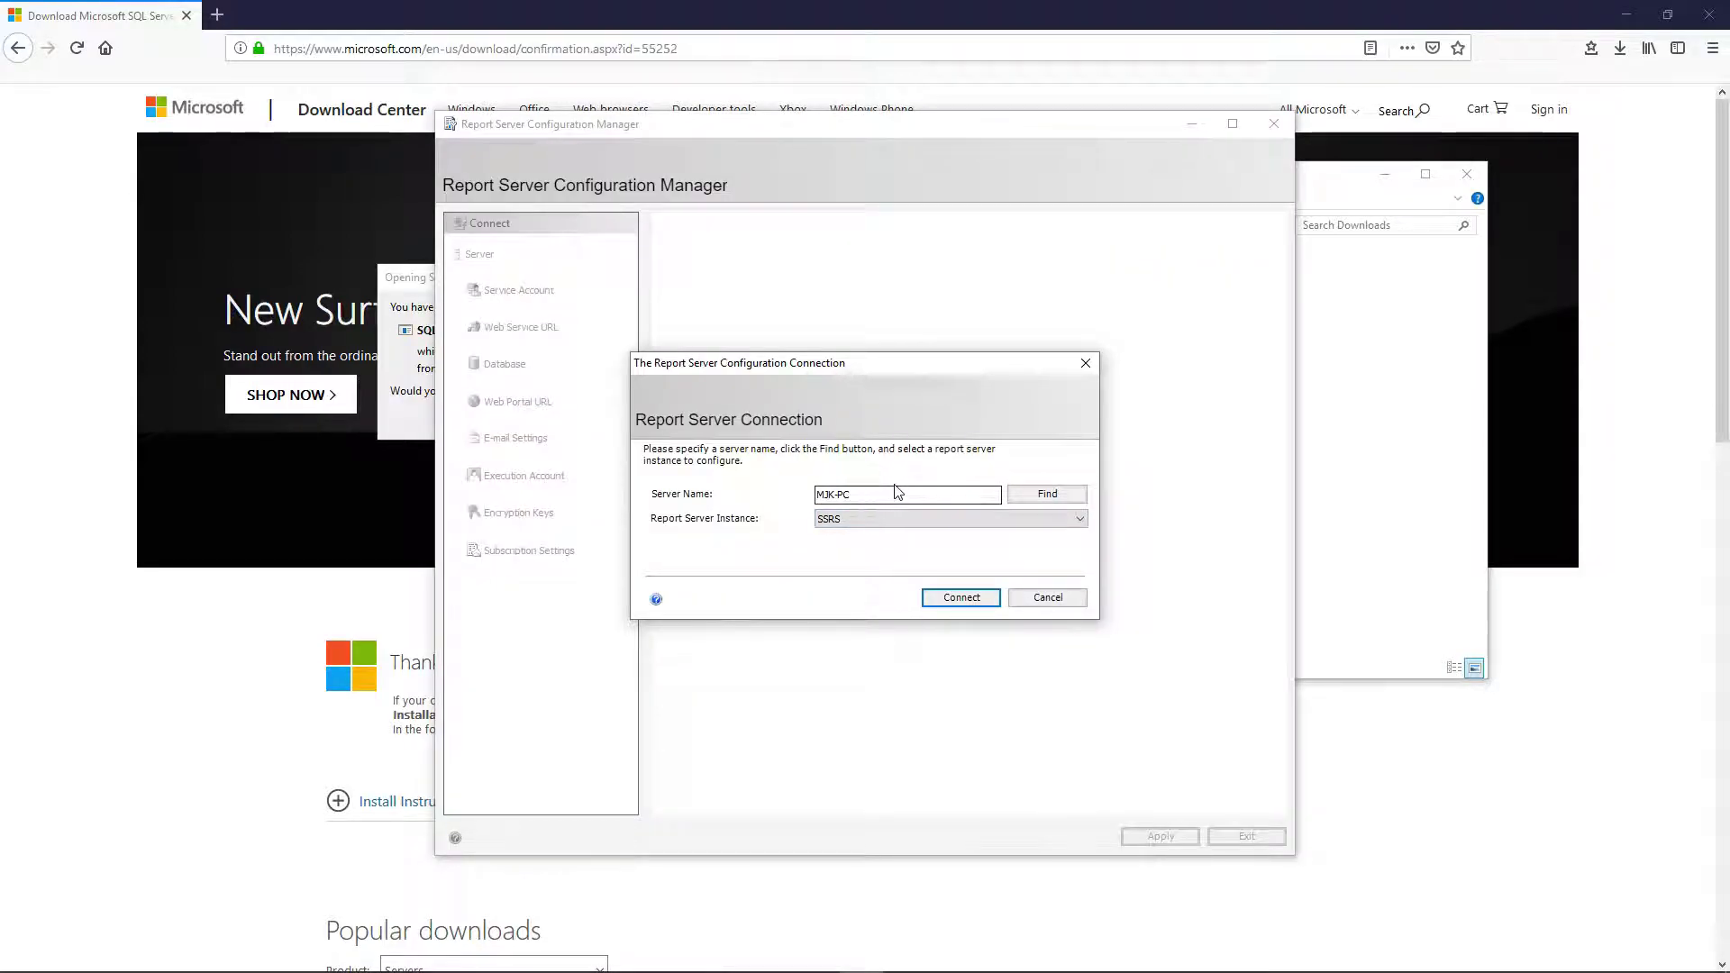
- Connect to the SSRS report server instance
click(855, 521)
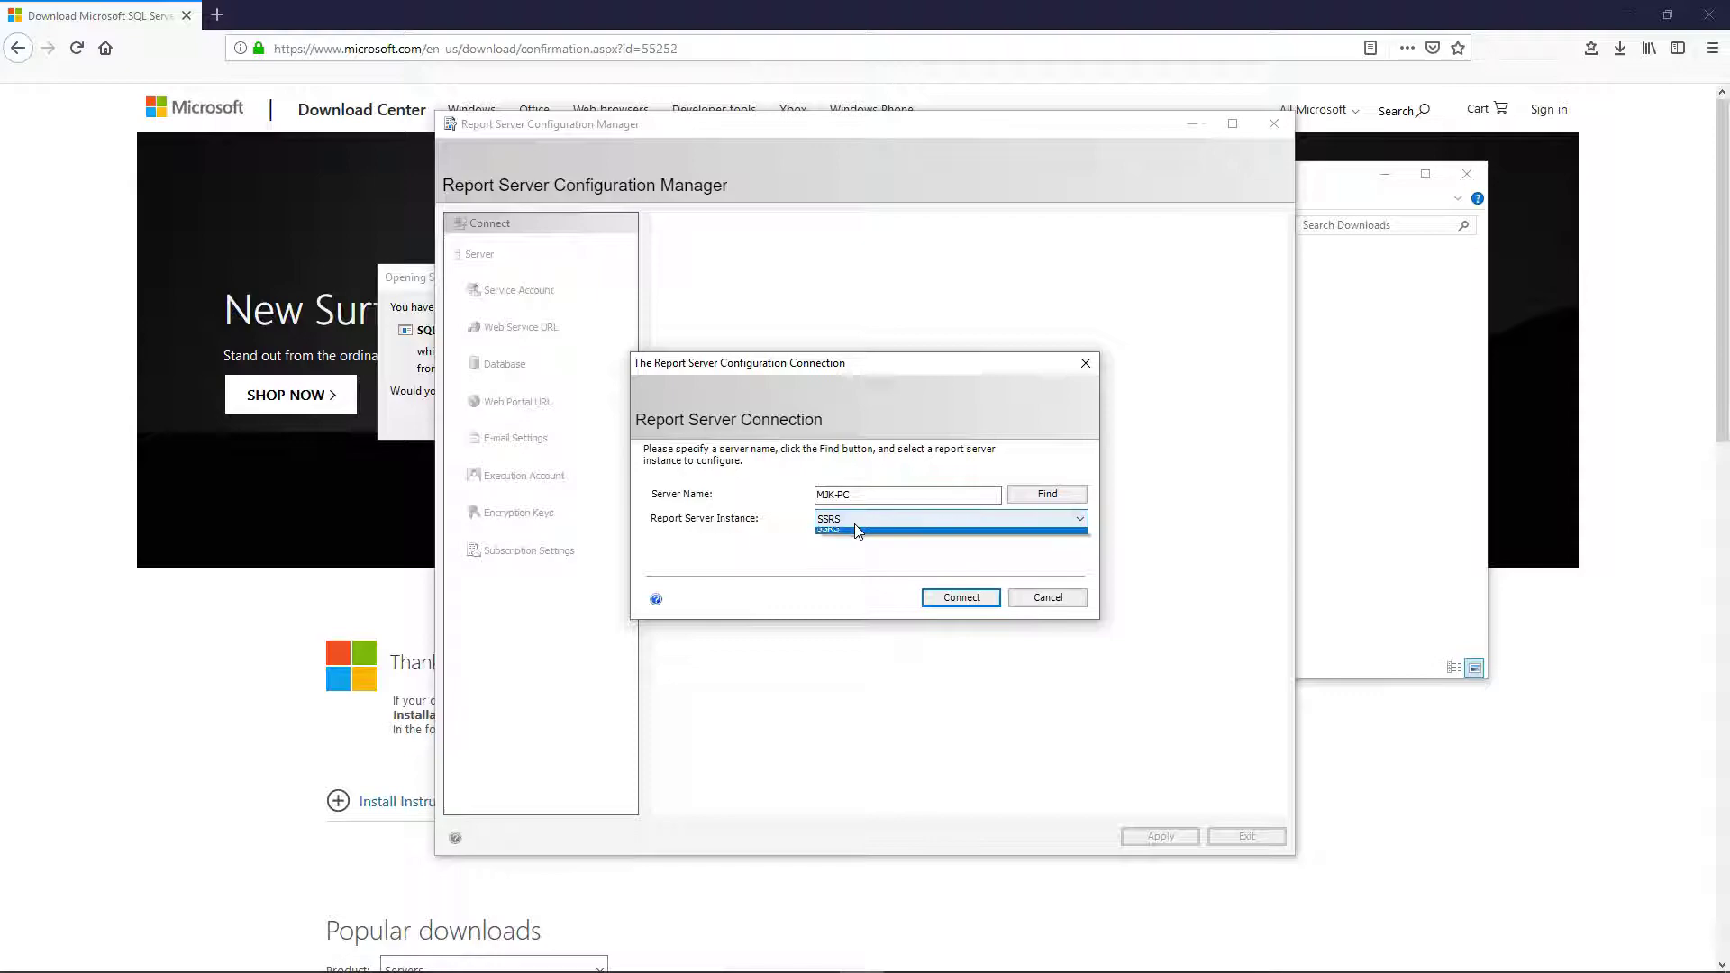
click(854, 532)
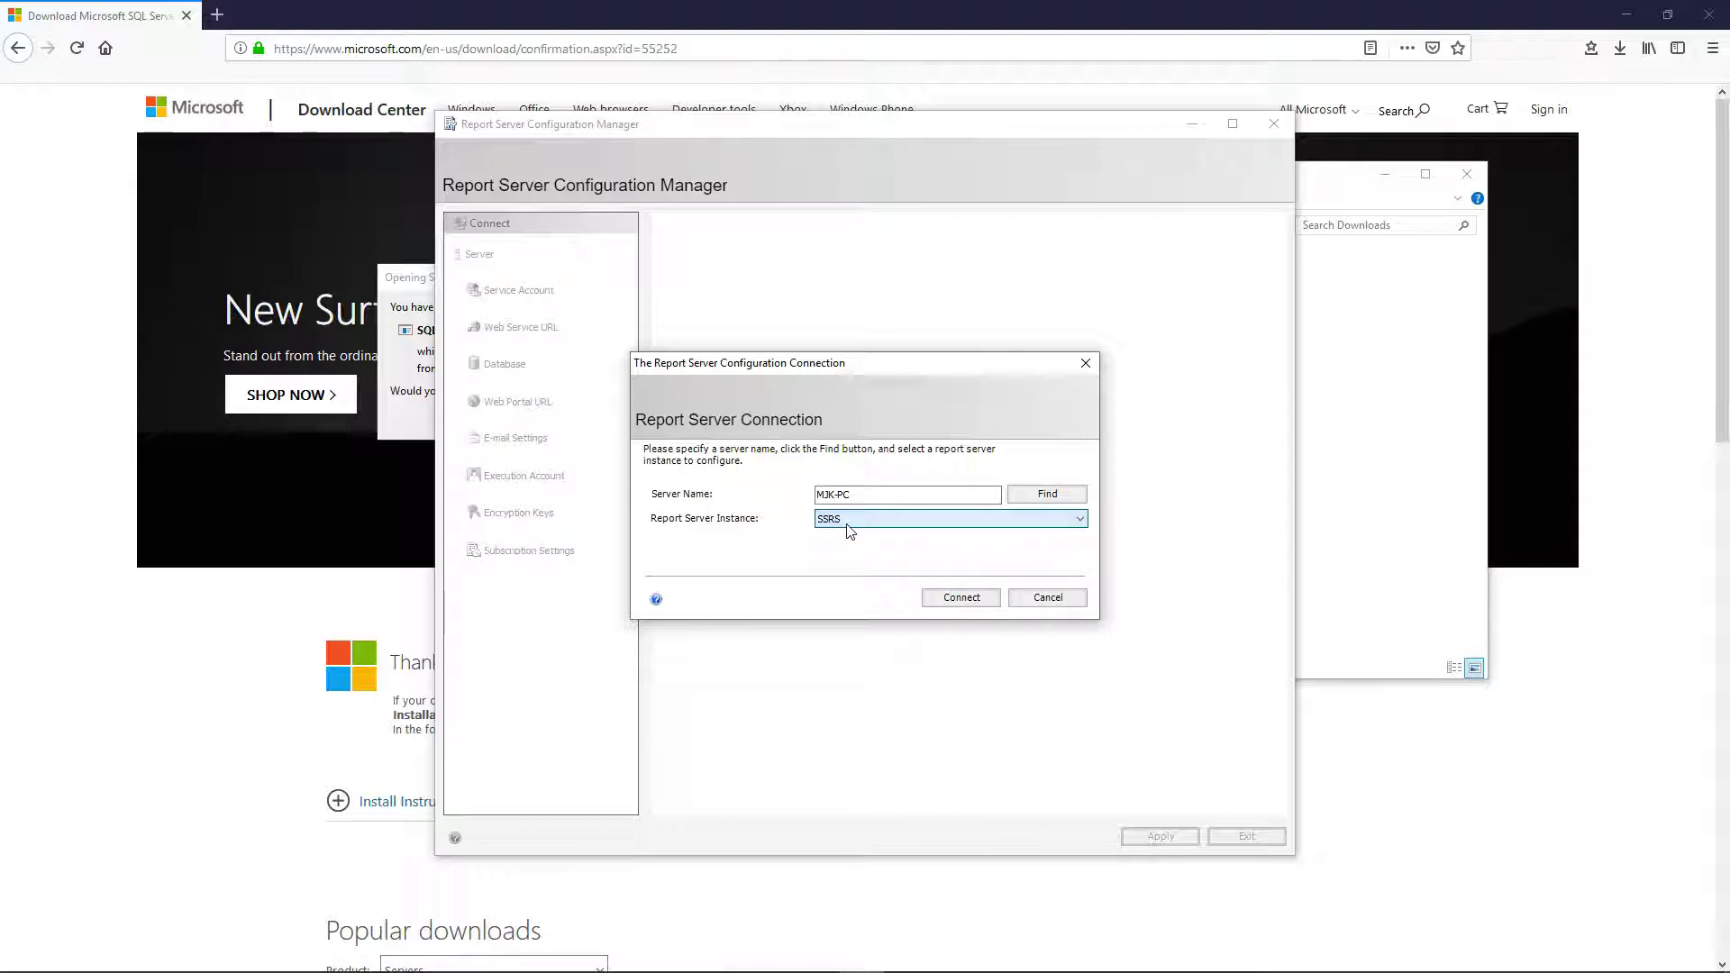
click(962, 599)
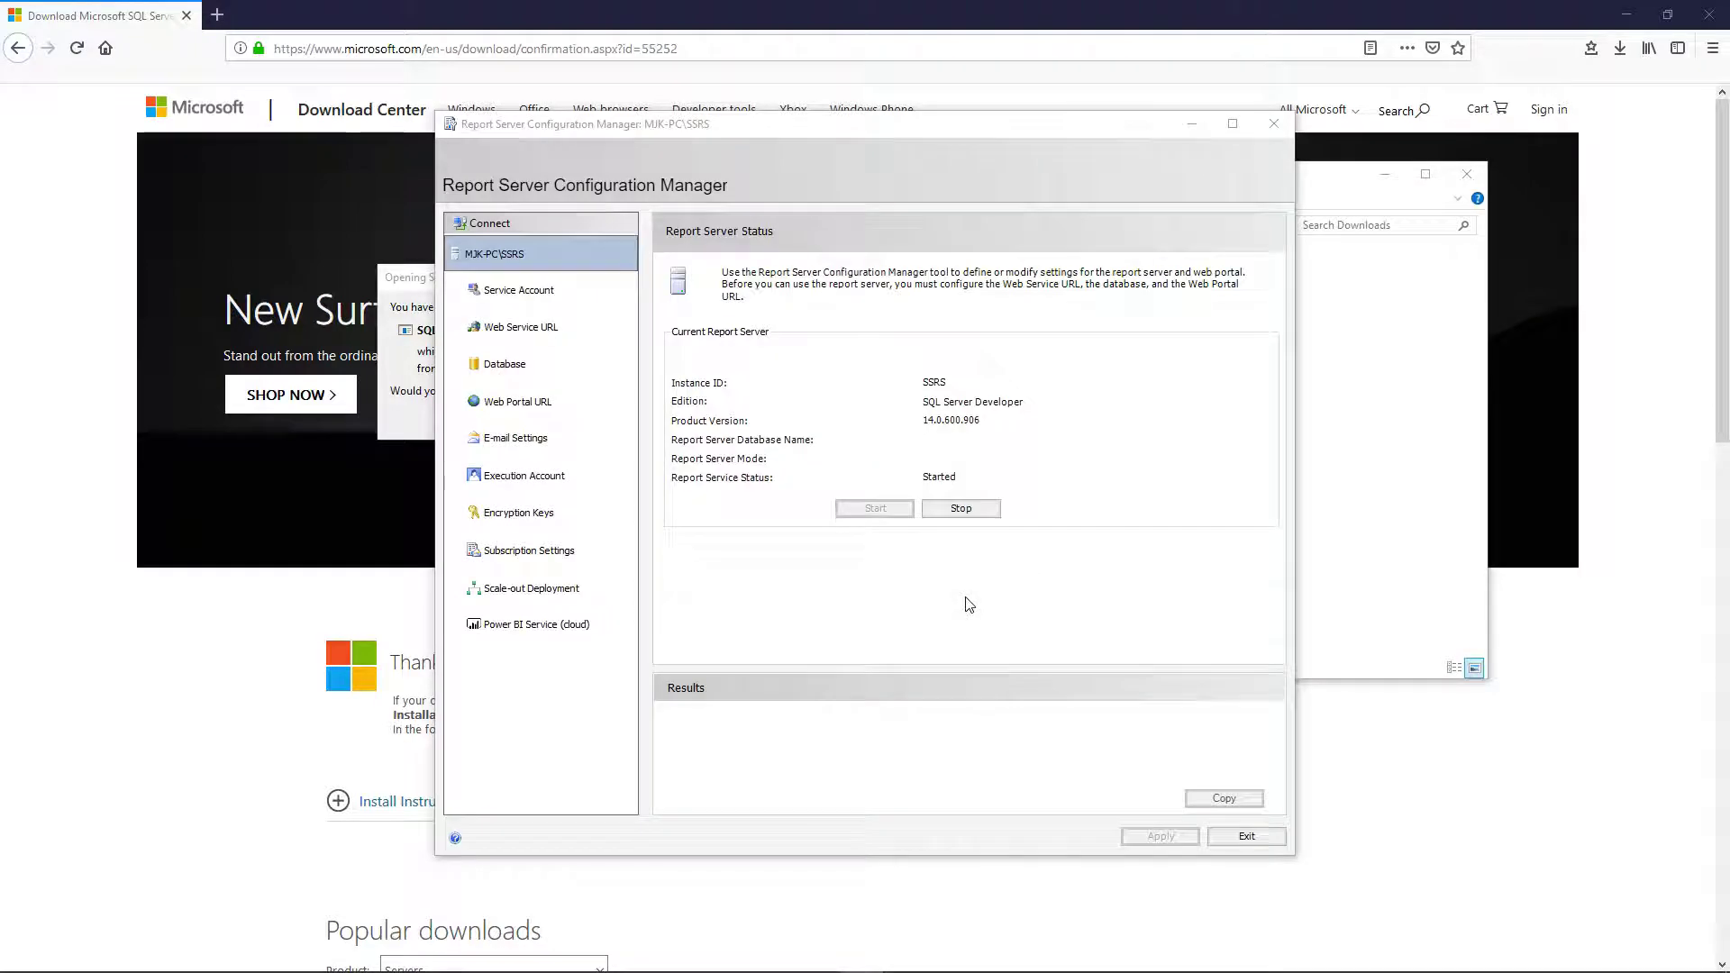
- Open the Database page to view the report server database settings
click(524, 372)
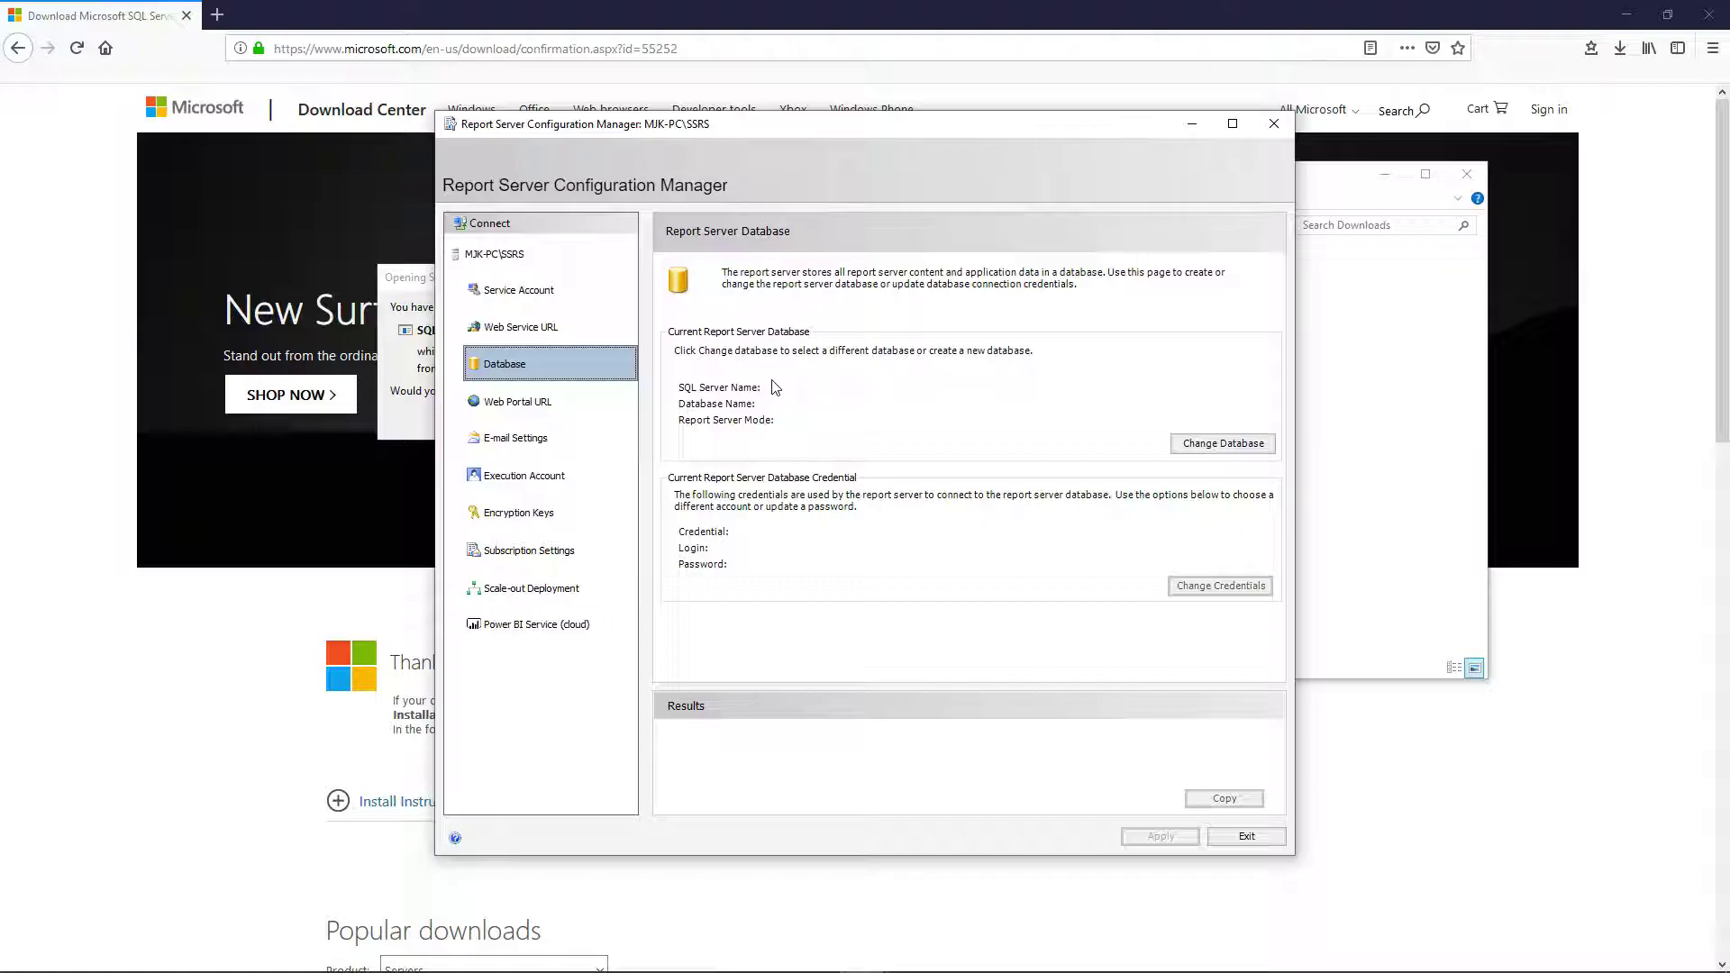
- Start a new report server database on server MJK-PC\Demo and test the connection successfully
click(1204, 444)
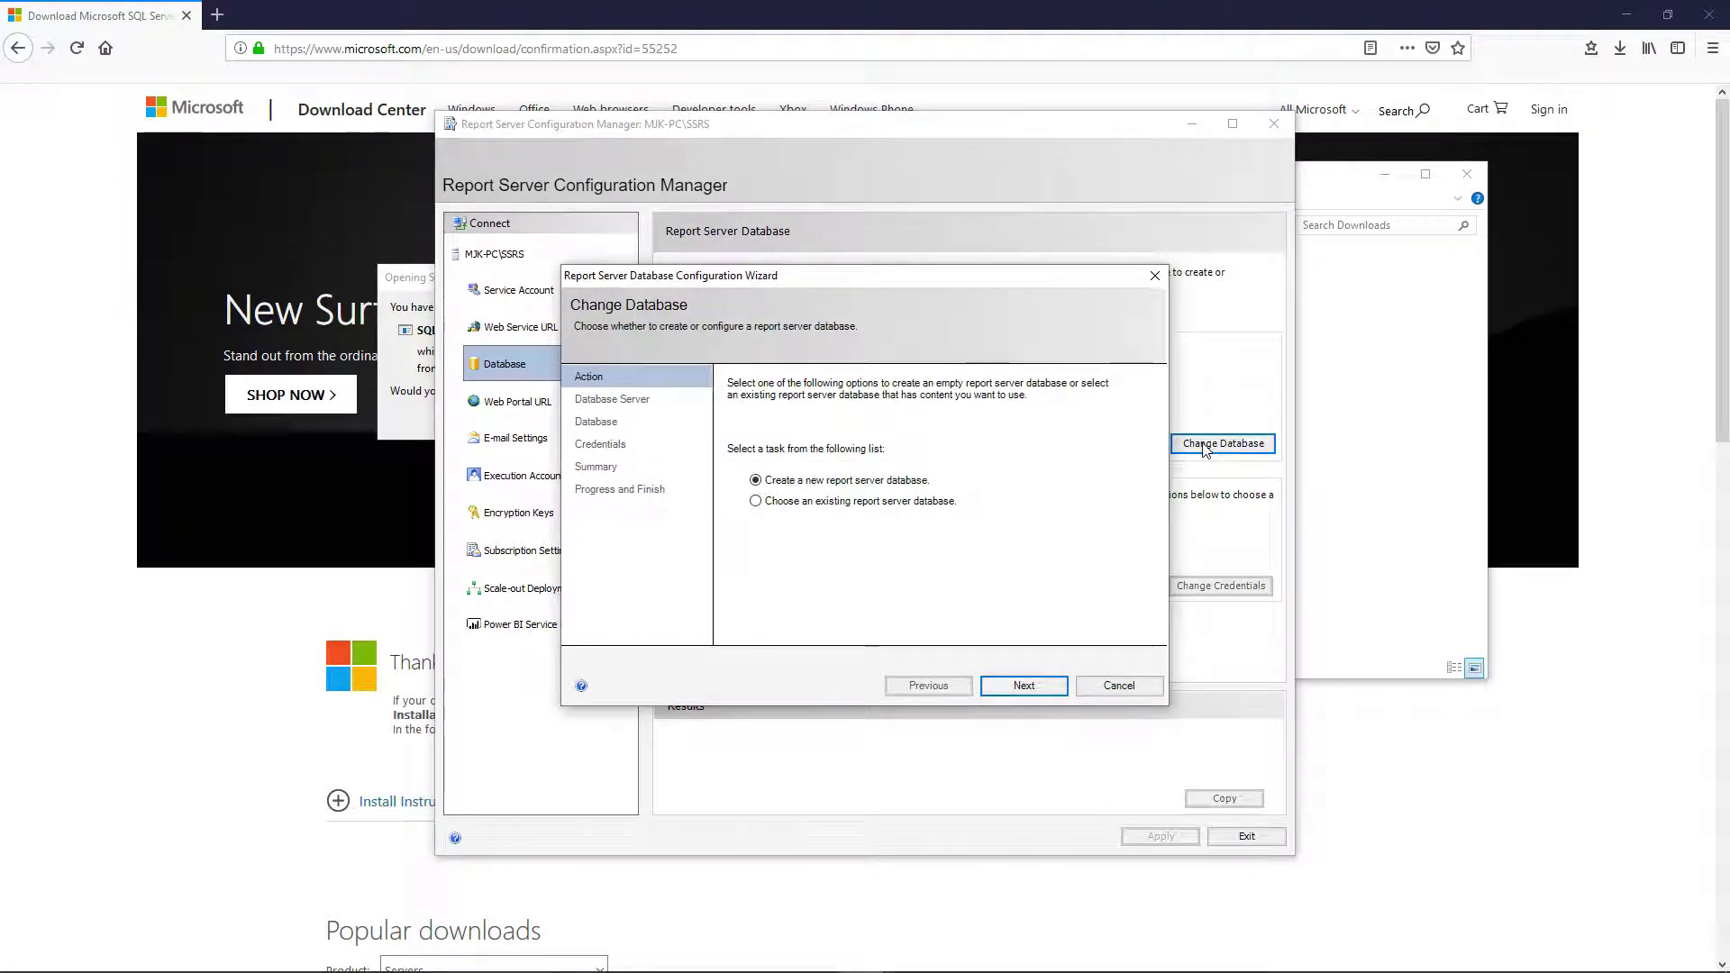
click(1022, 687)
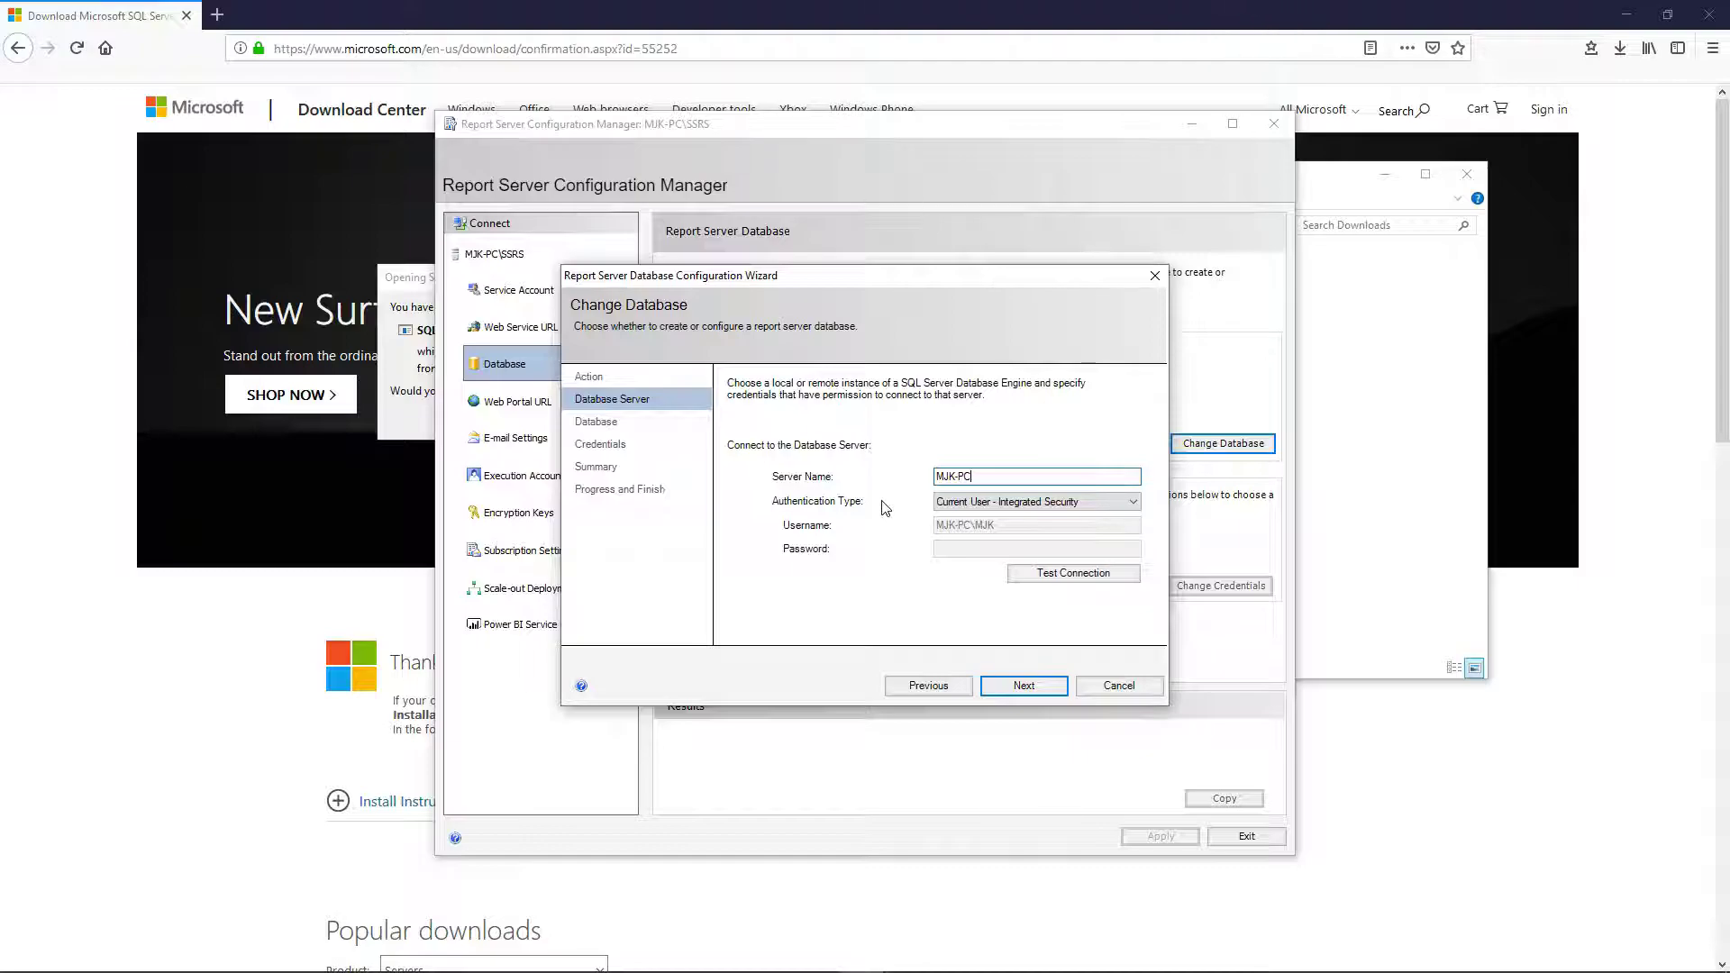
text(\Demo)
click(1056, 584)
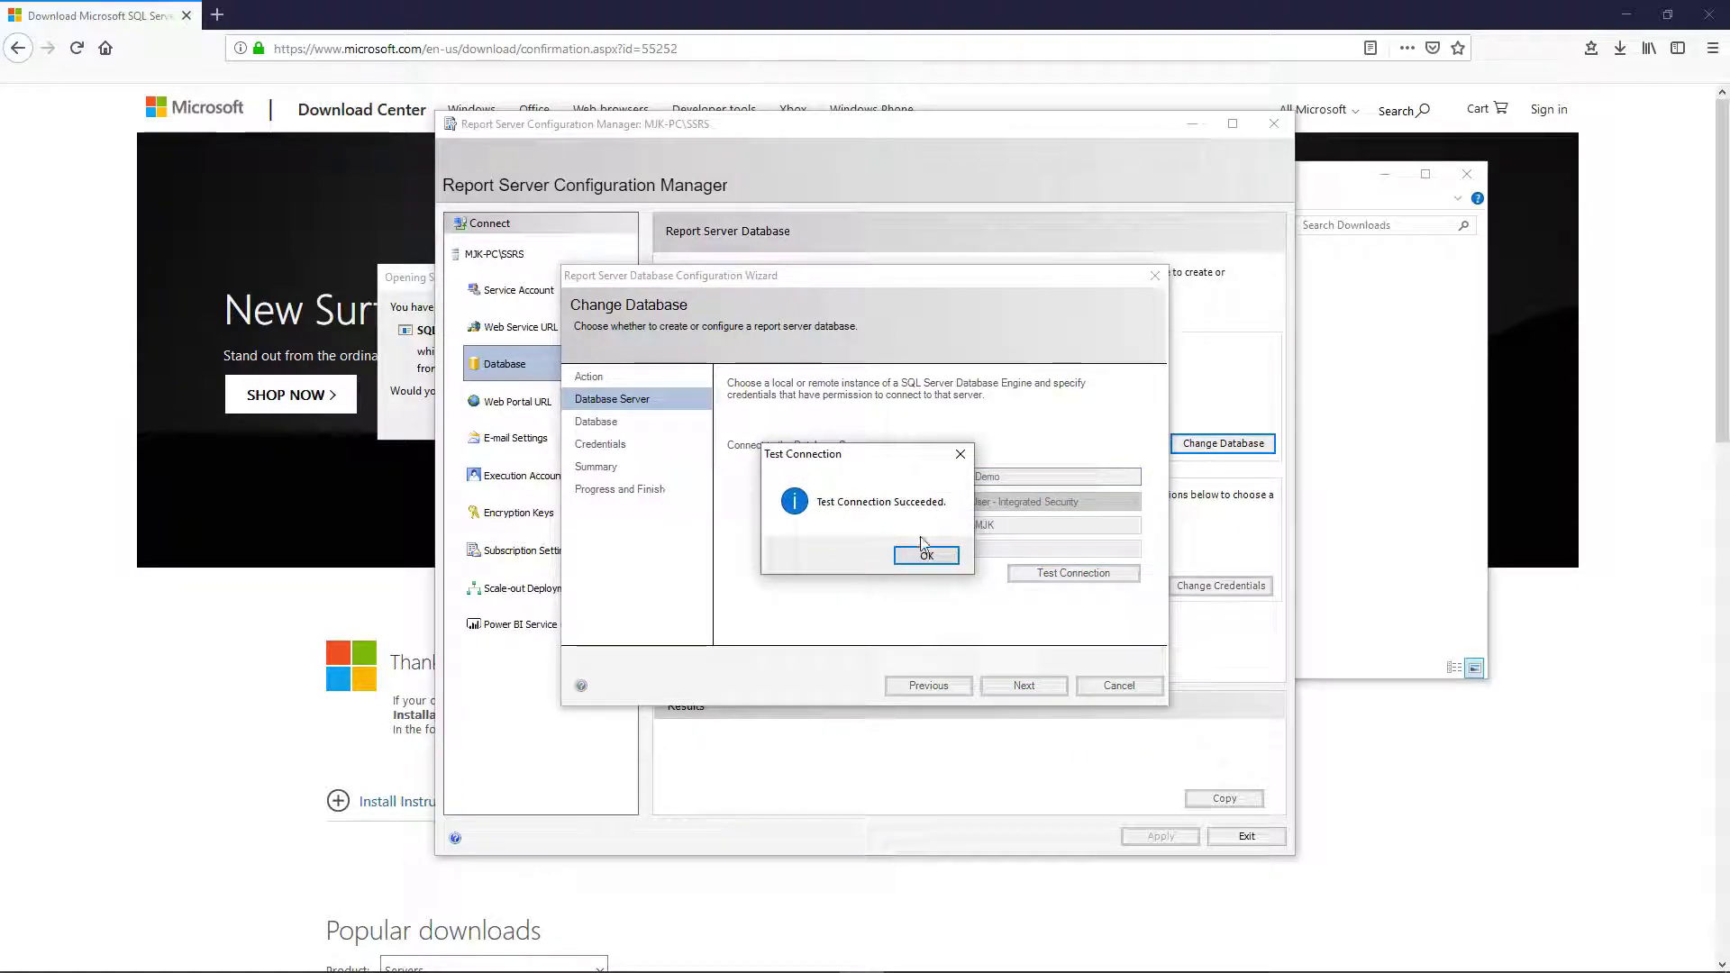
click(927, 553)
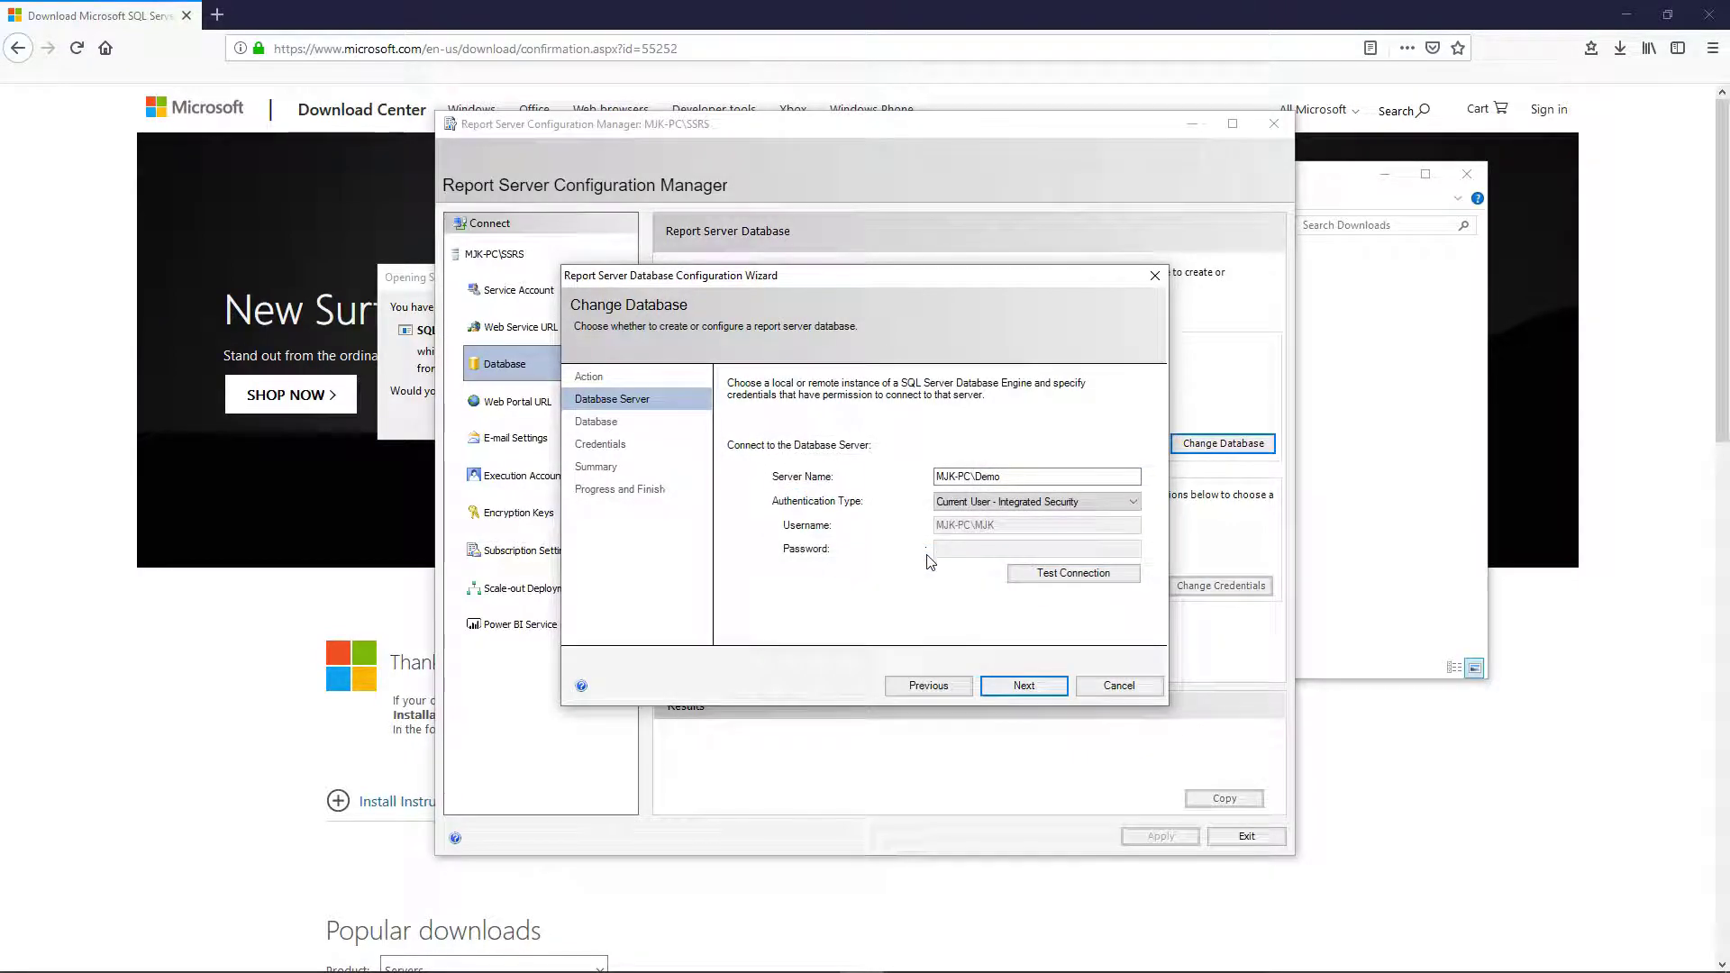
- Keep the database name ReportServer and set the authentication type to Service Credentials
click(1007, 687)
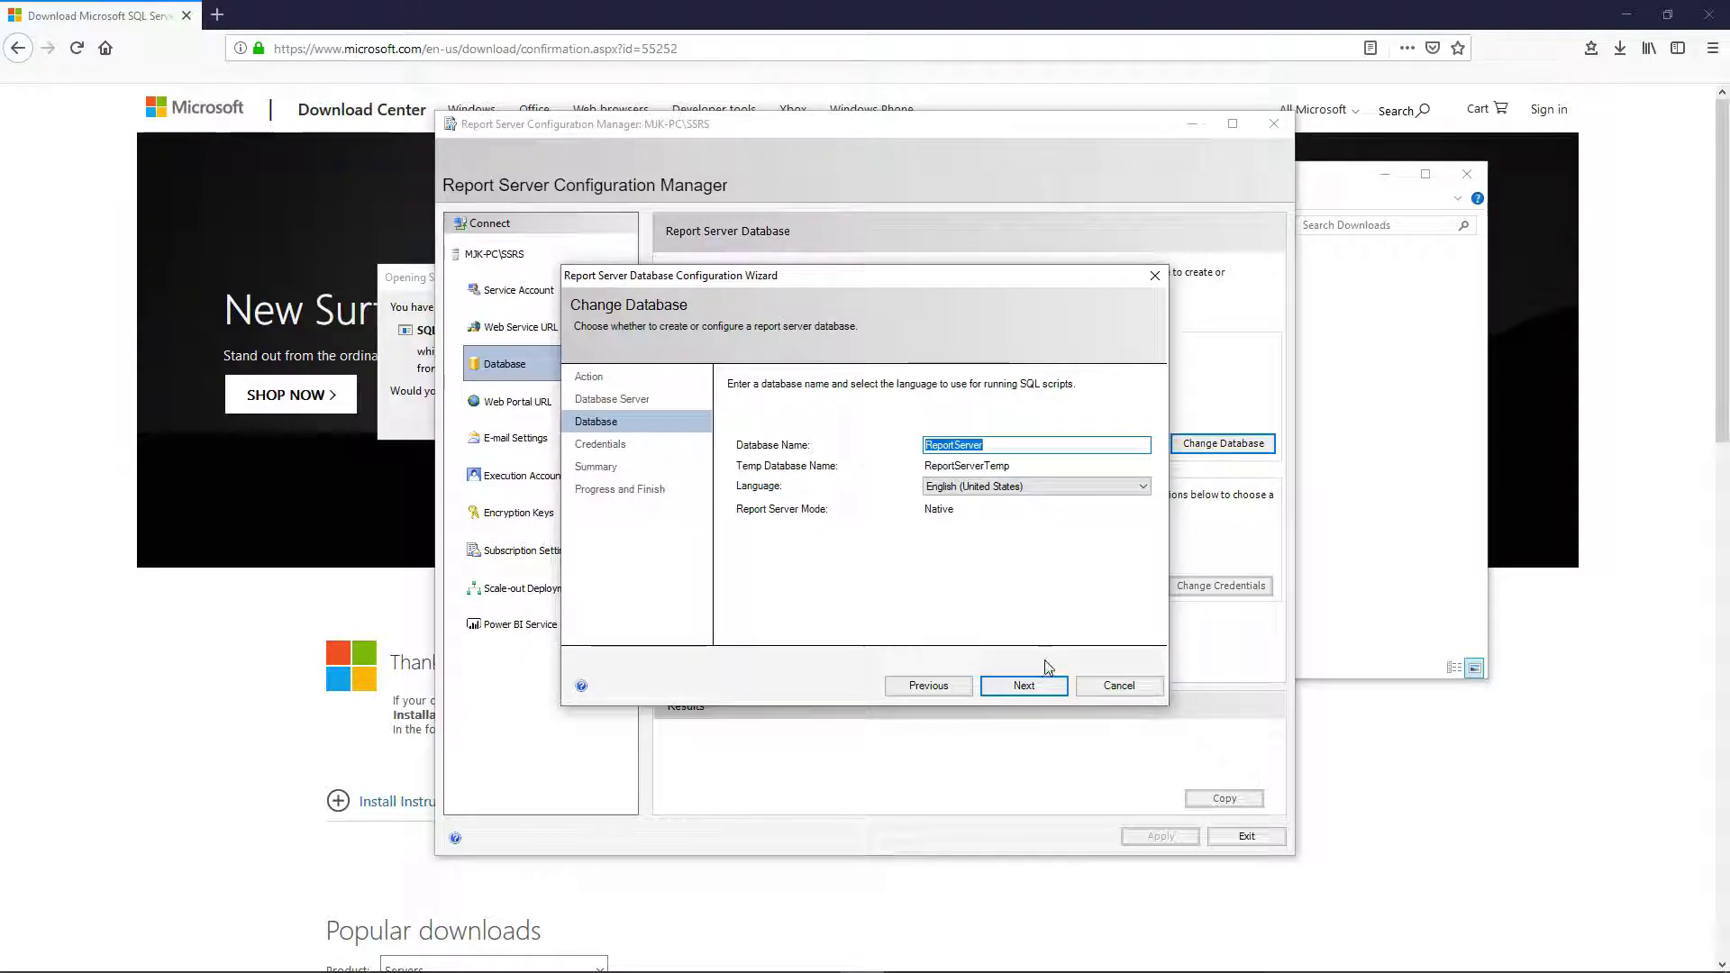
click(1032, 685)
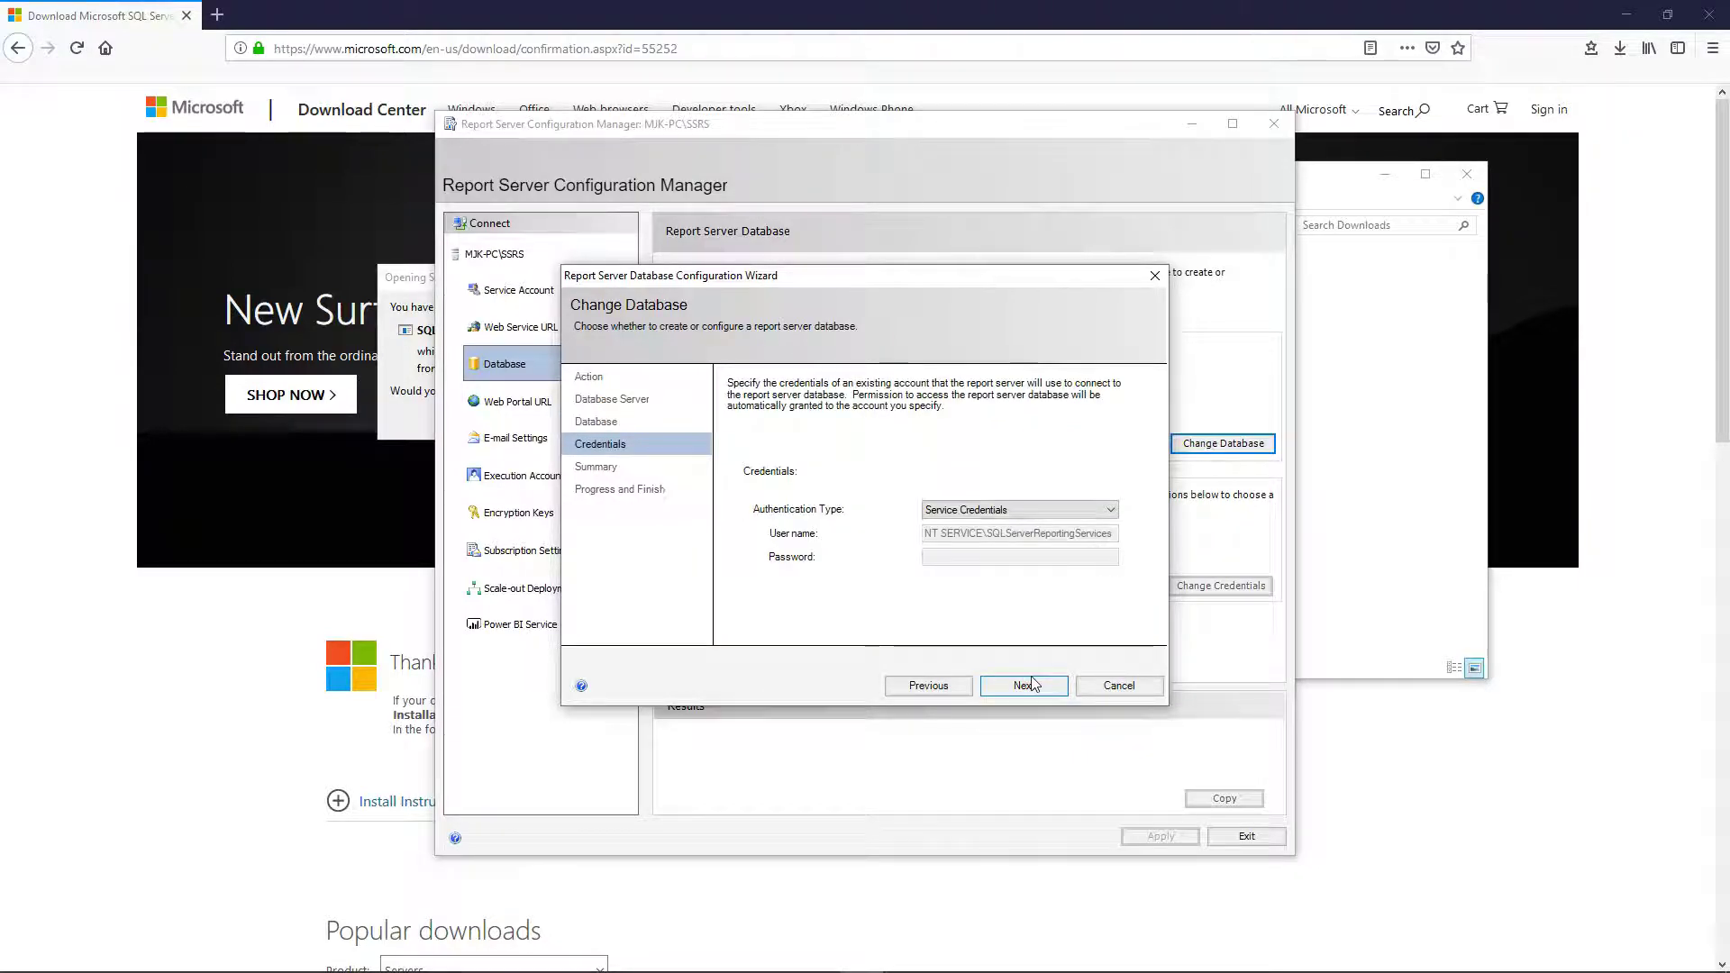
click(991, 510)
click(999, 543)
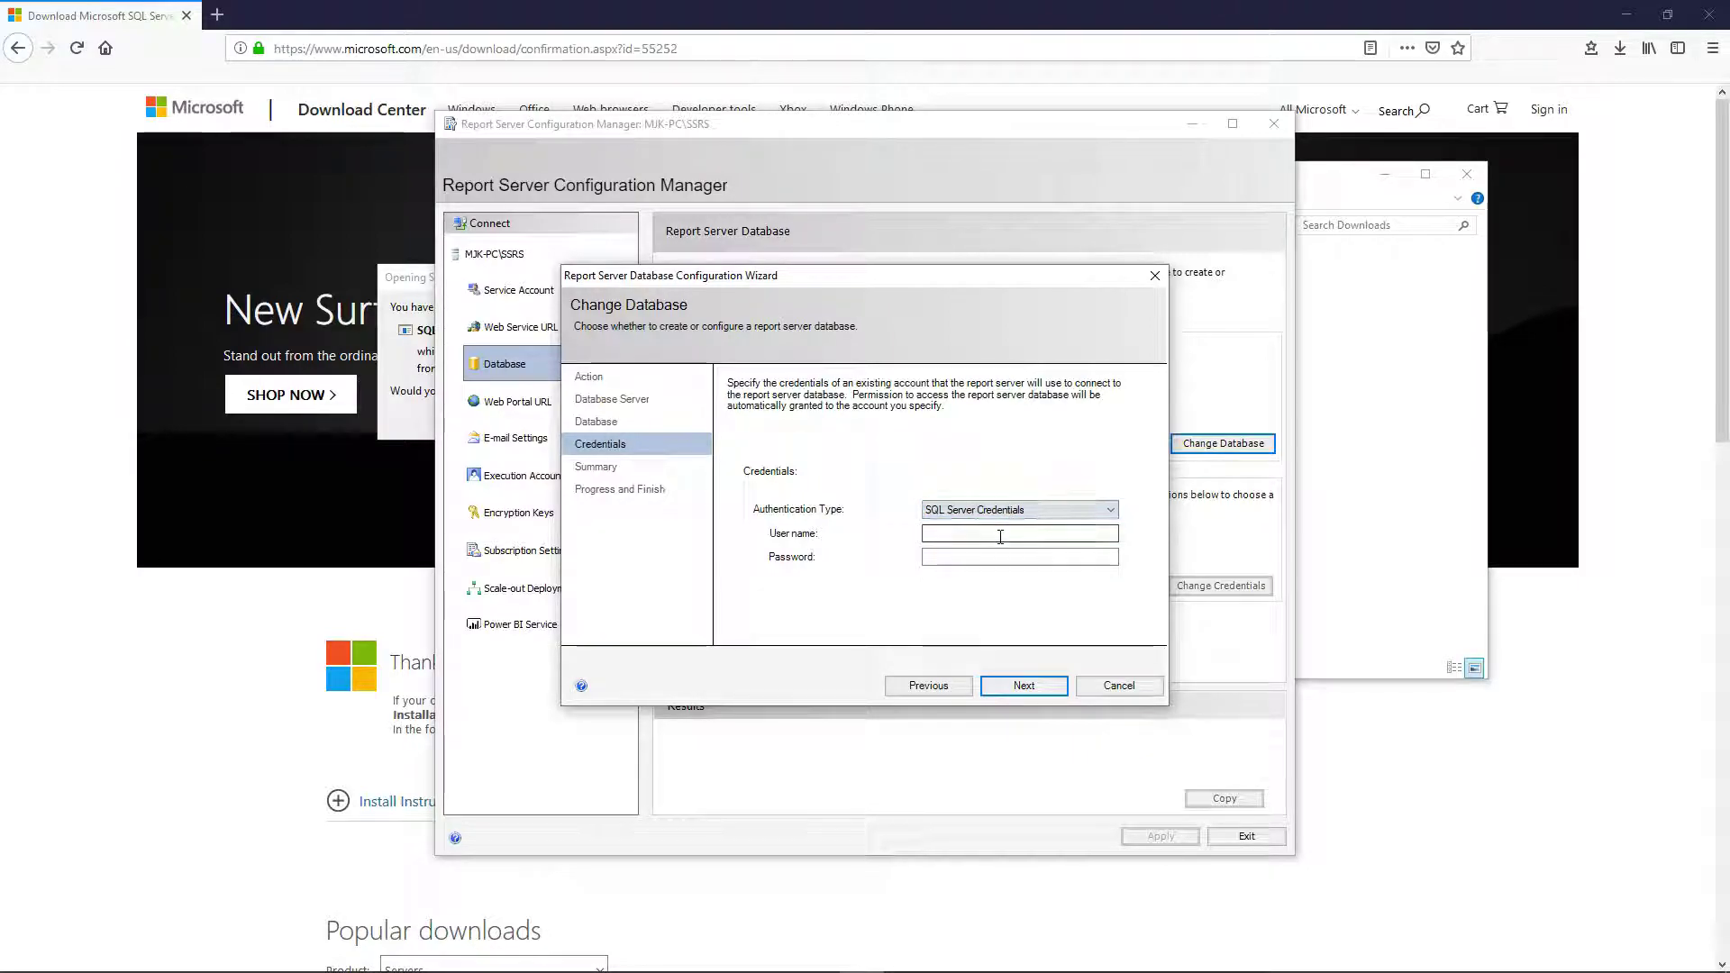
click(1000, 537)
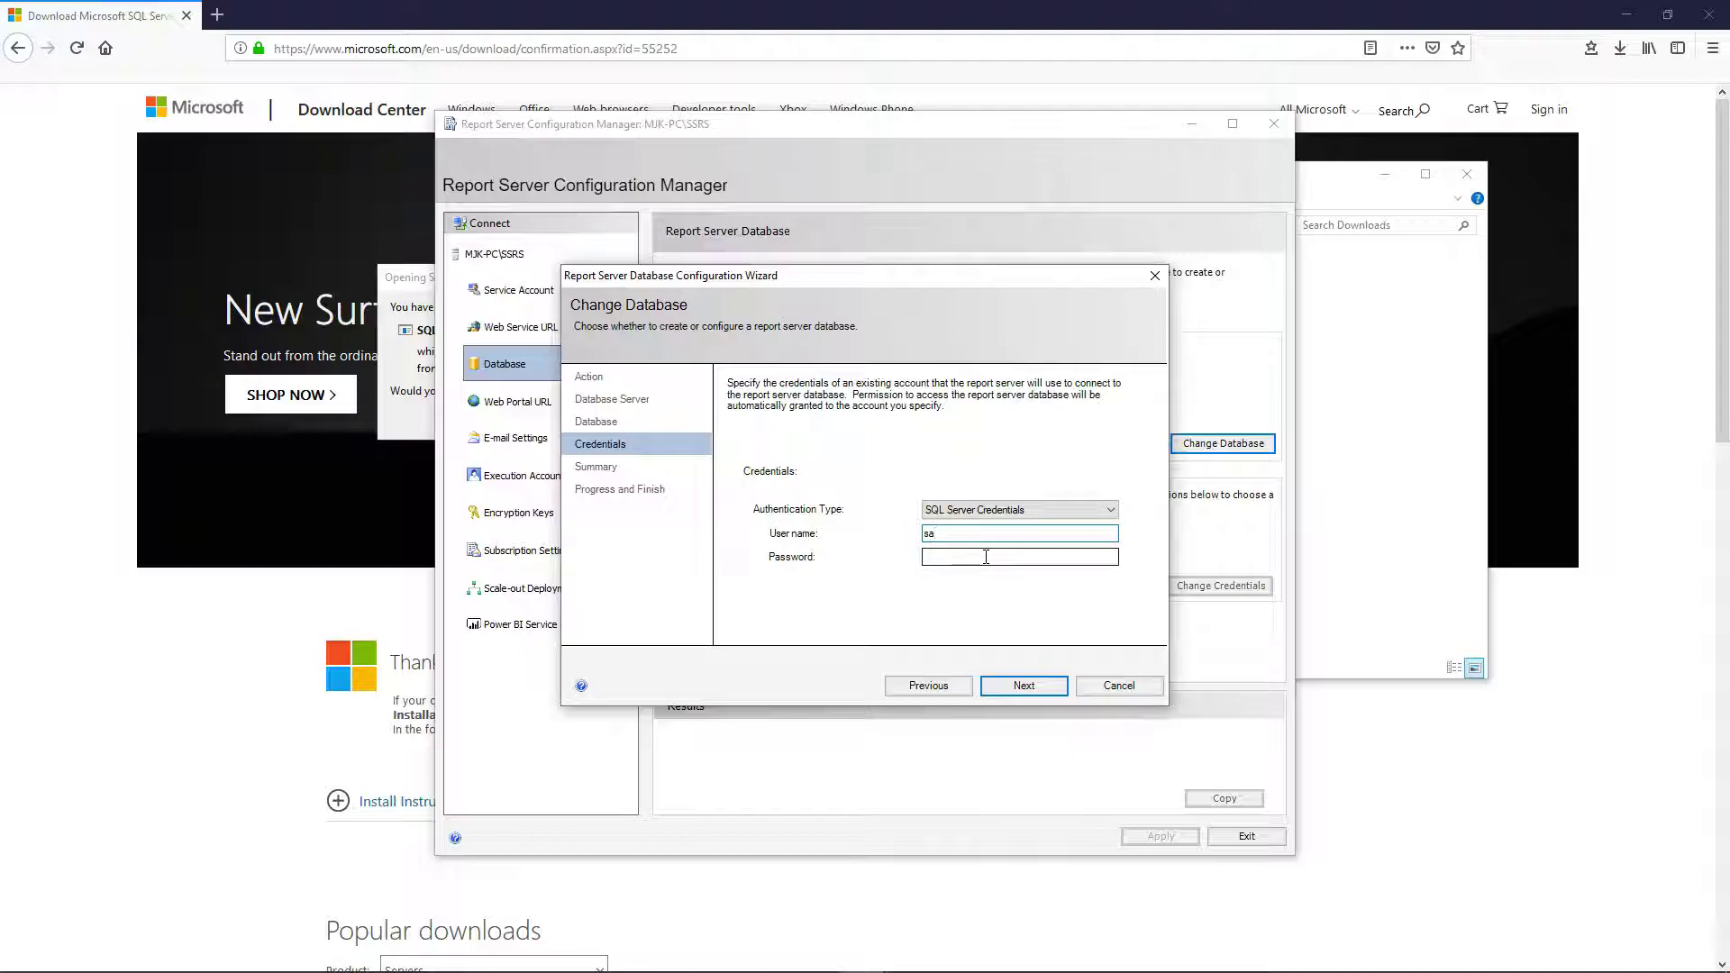
click(983, 510)
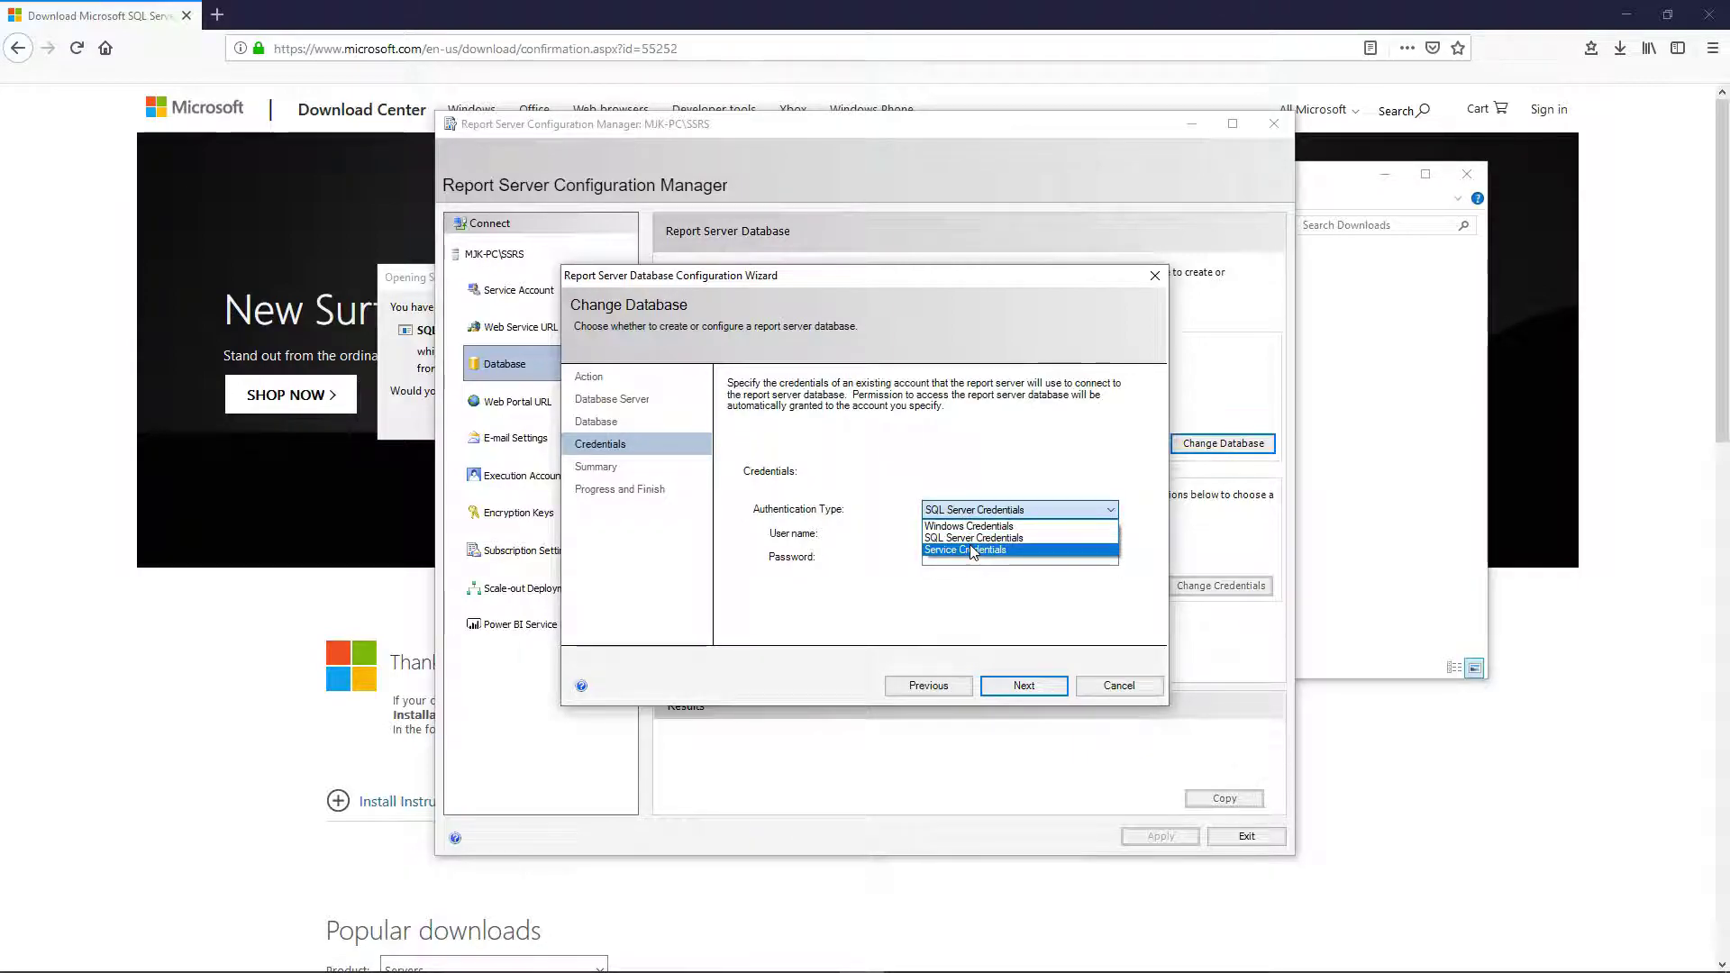
click(972, 529)
click(978, 510)
click(976, 556)
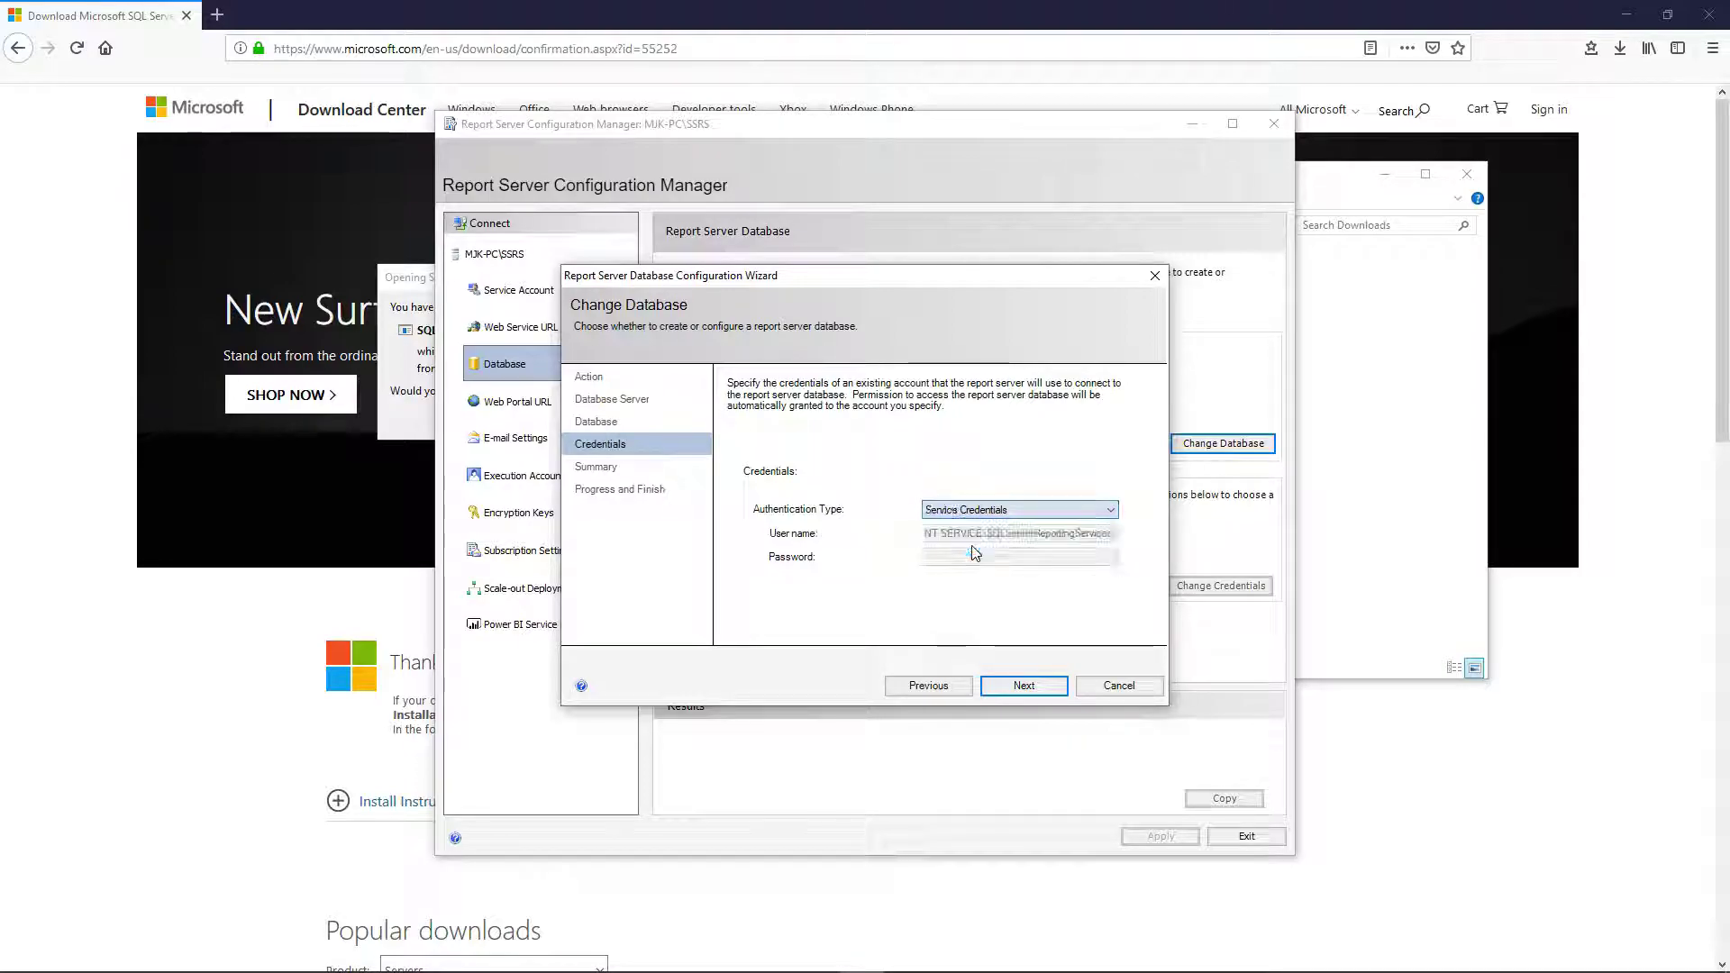
click(1023, 688)
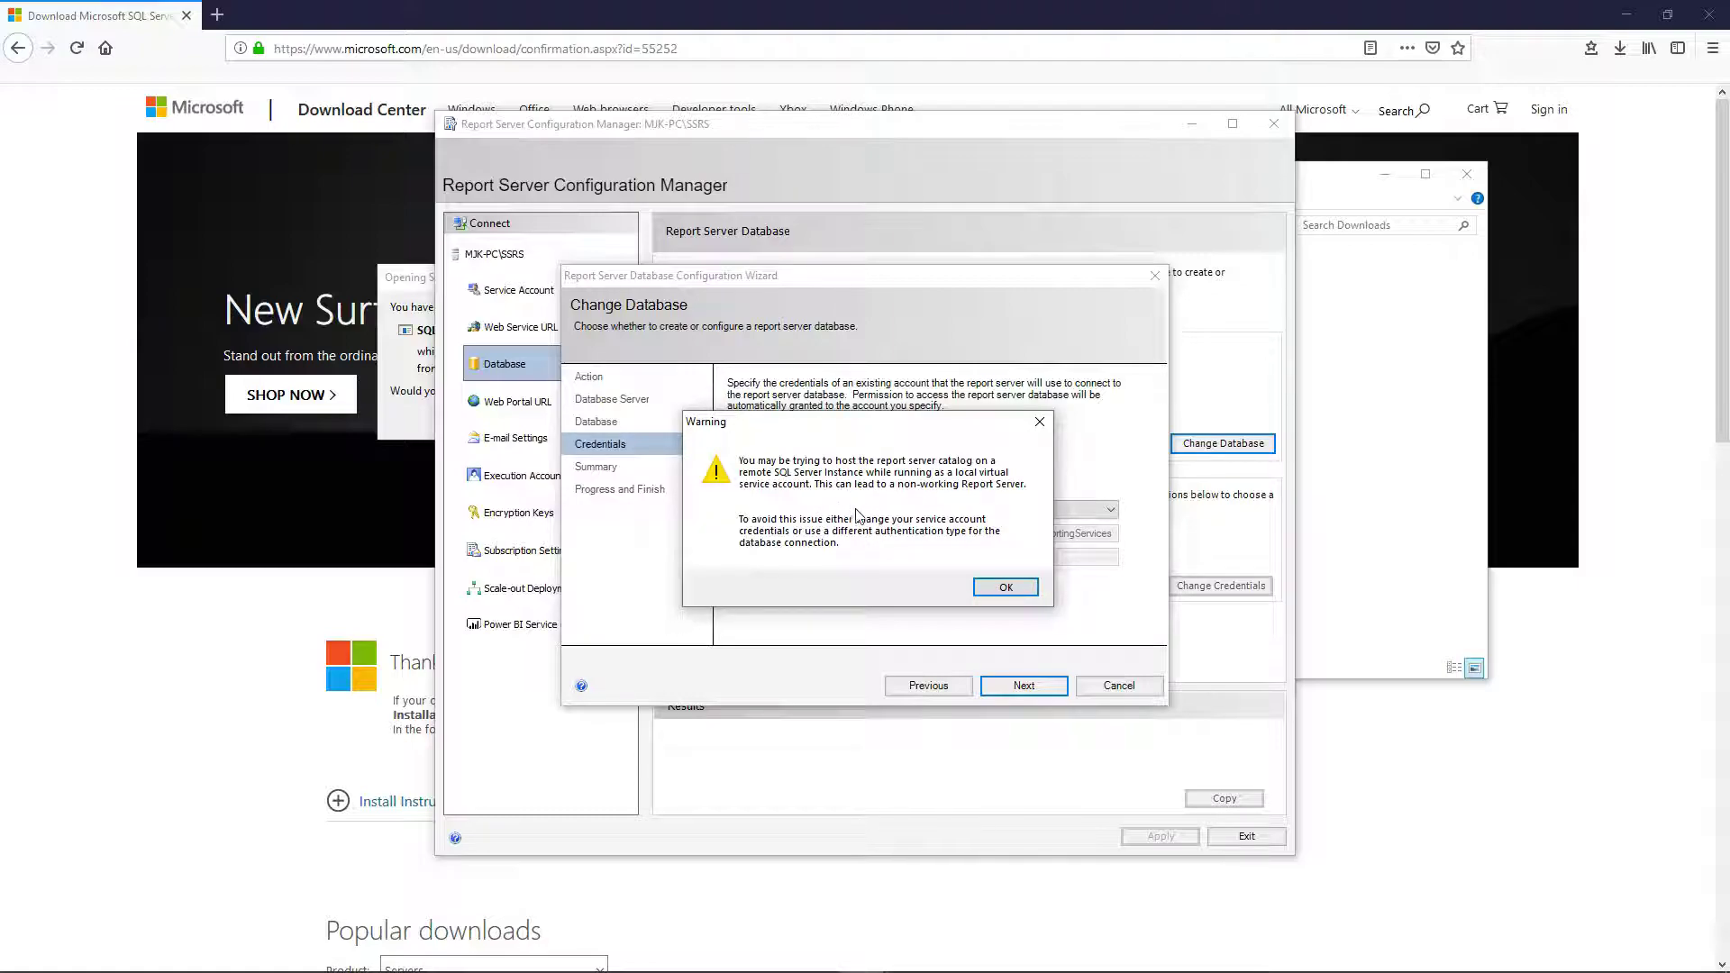
- Create the ReportServer database in Native mode on MJK-PC\Demo and finish the wizard
click(1002, 591)
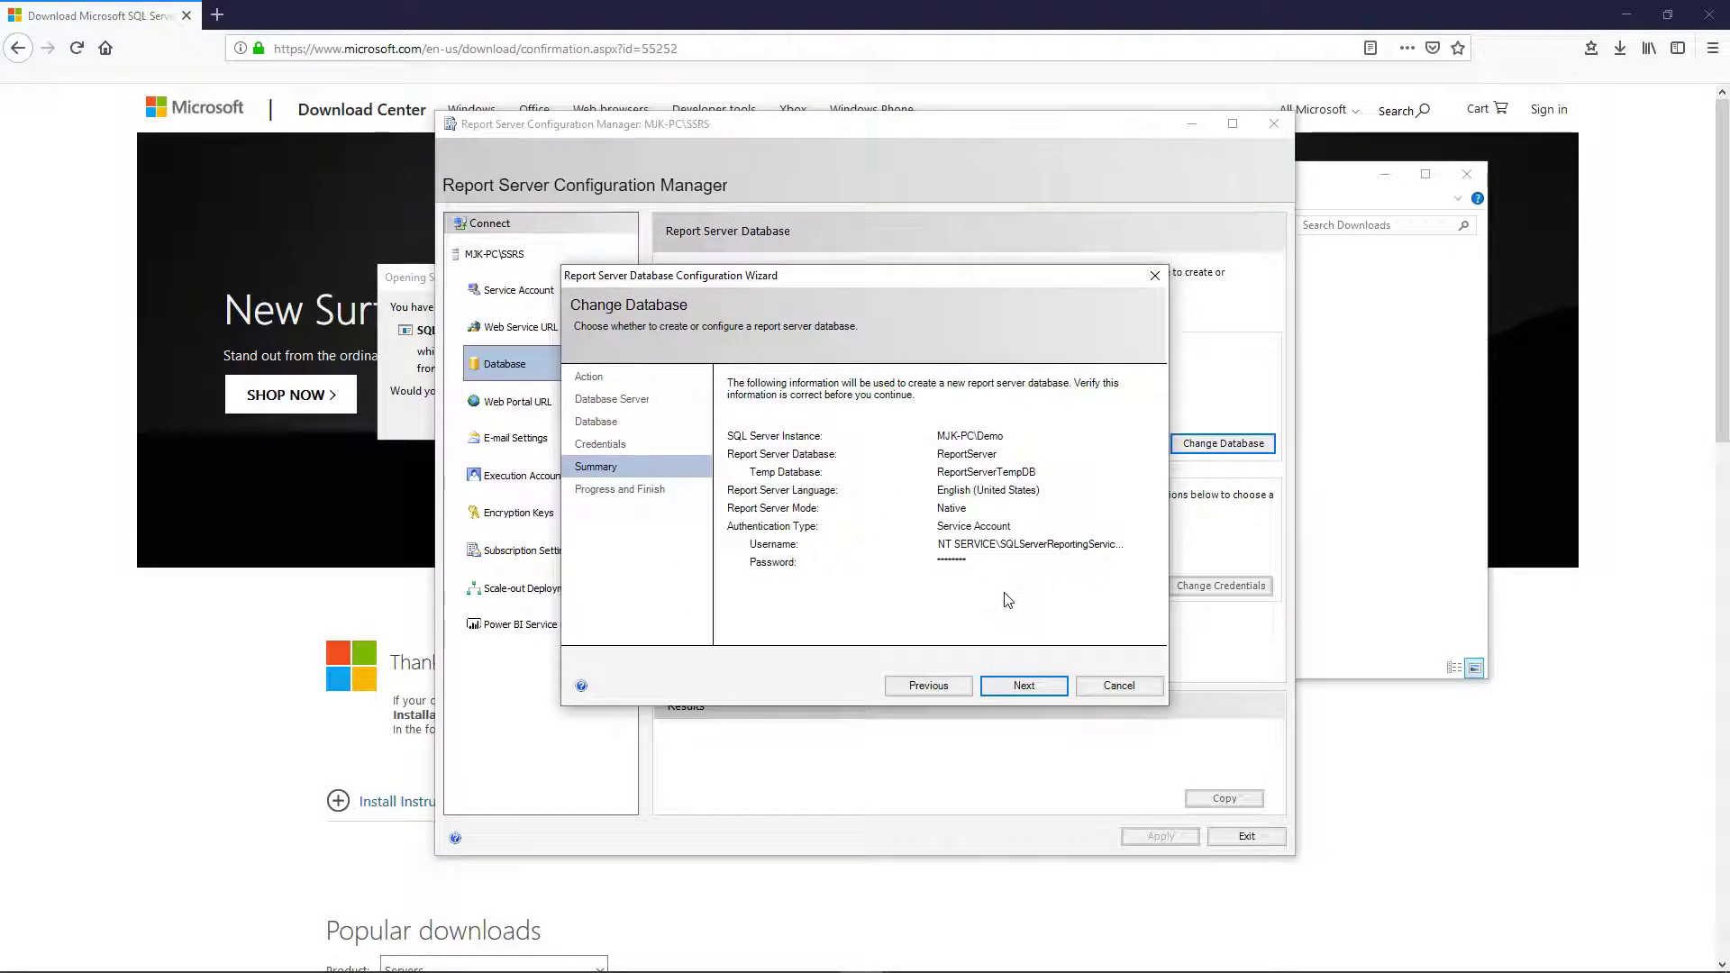
click(1024, 686)
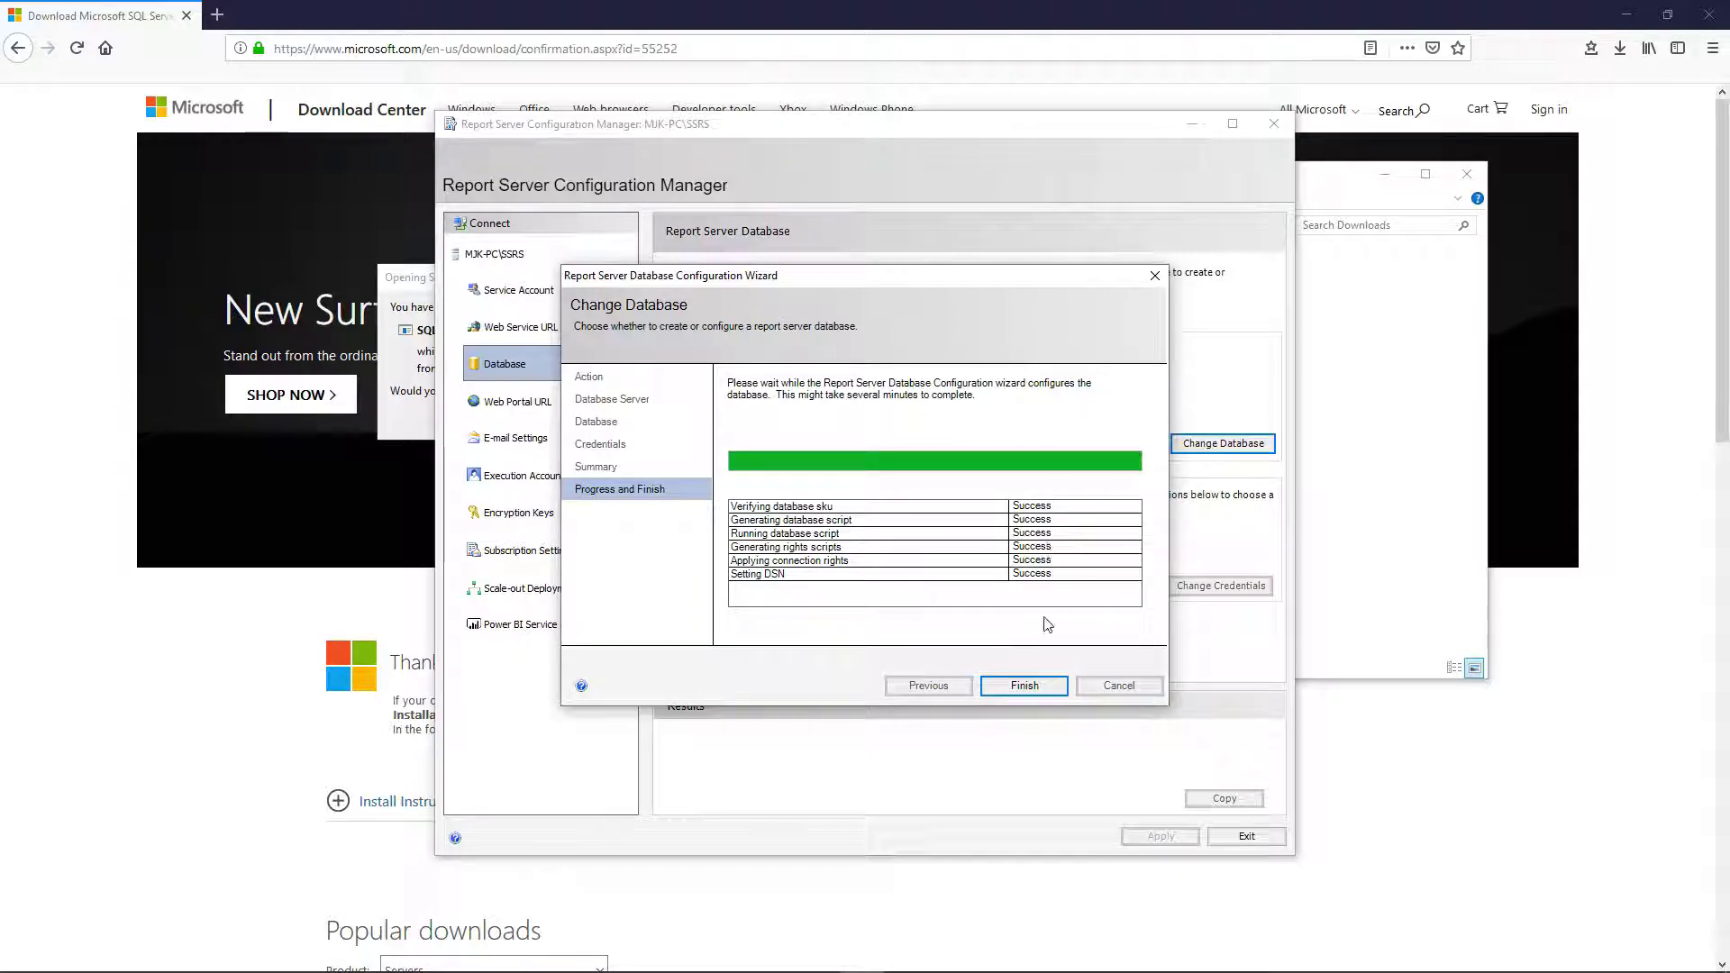
click(1025, 685)
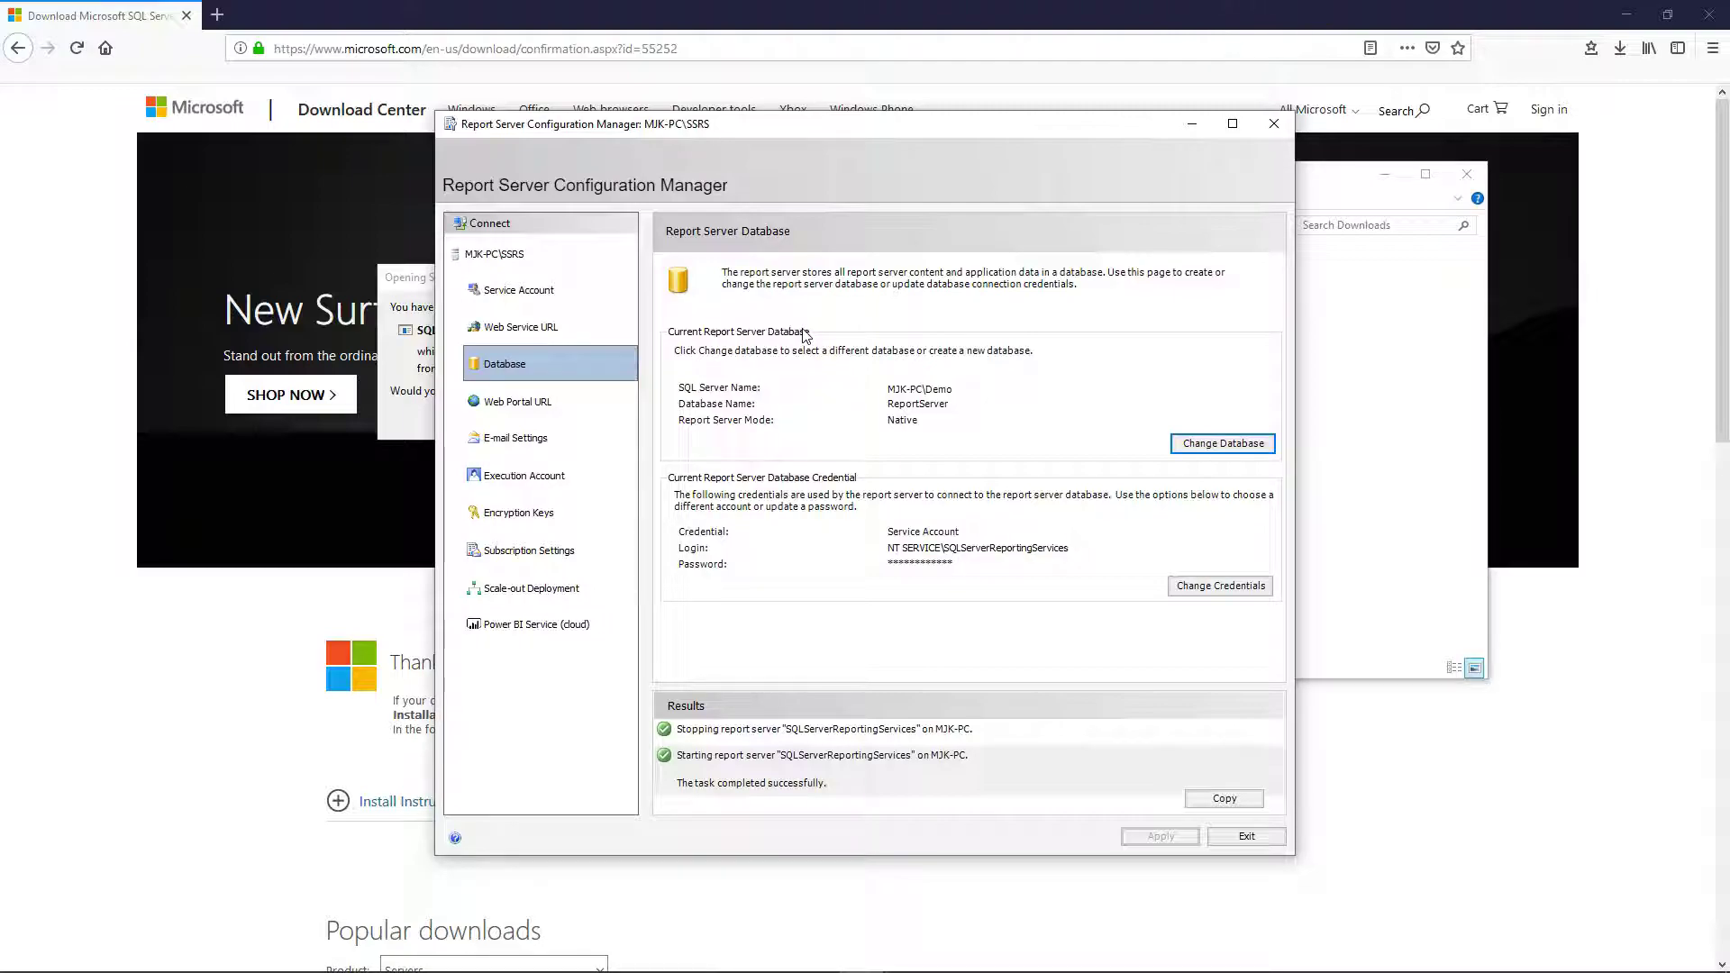
- Apply the default Web Service URL: virtual directory ReportServer on port 80
click(613, 330)
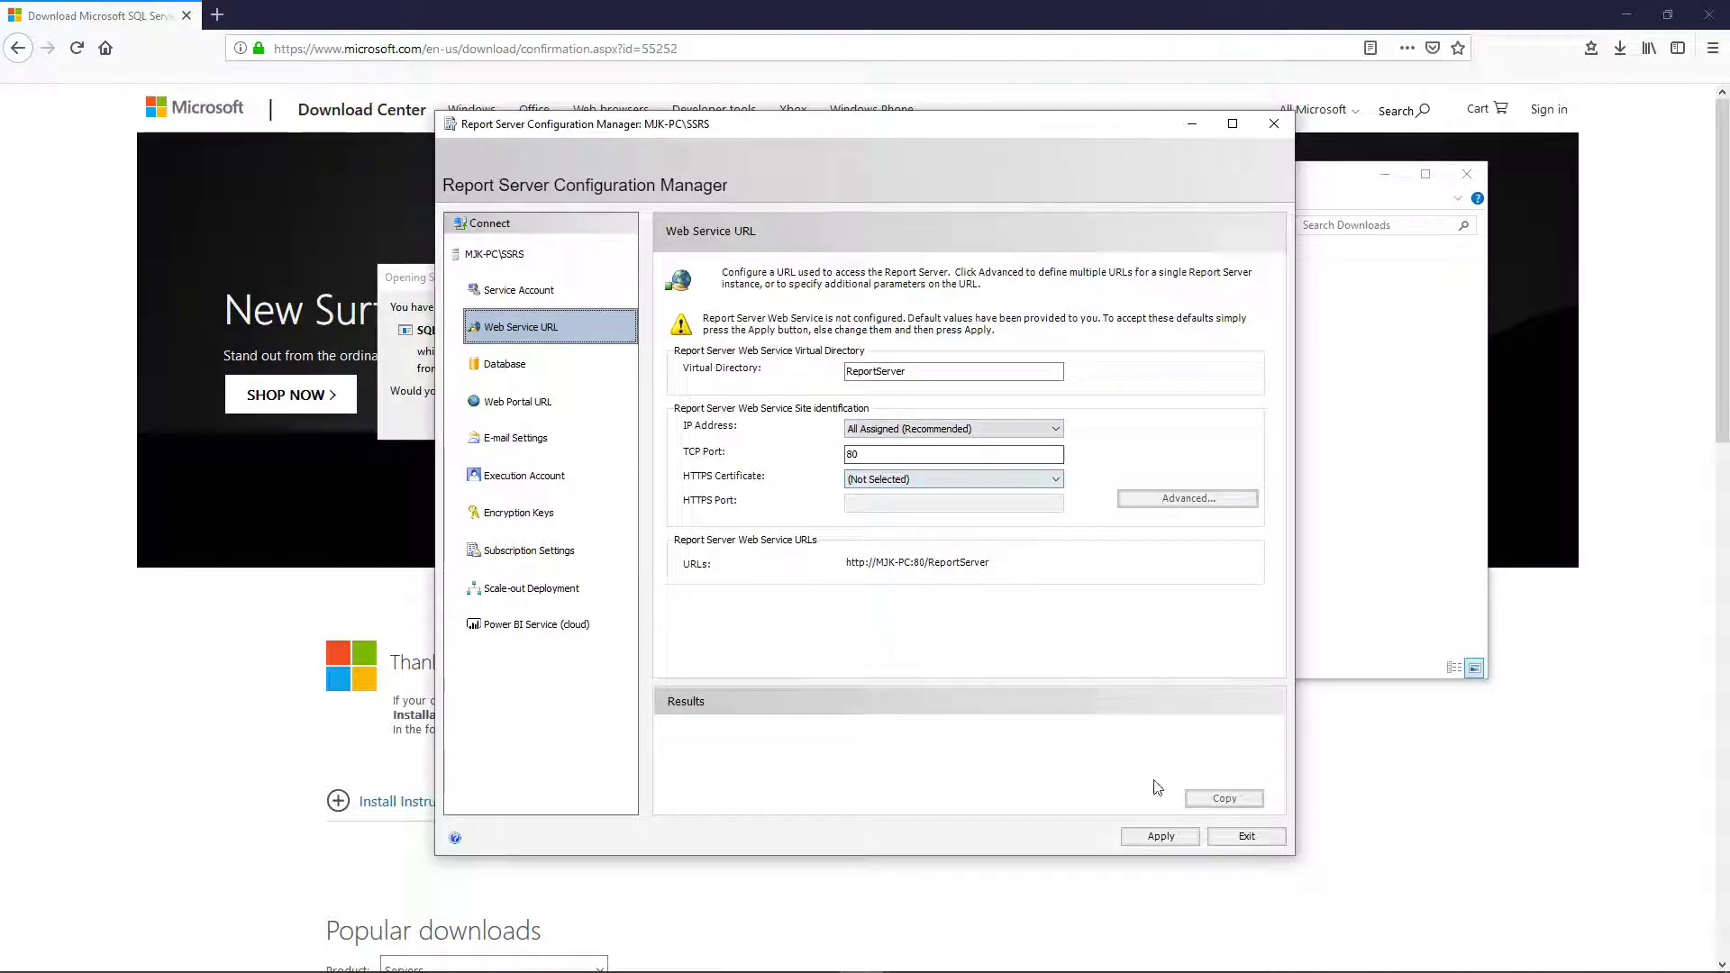
click(1160, 836)
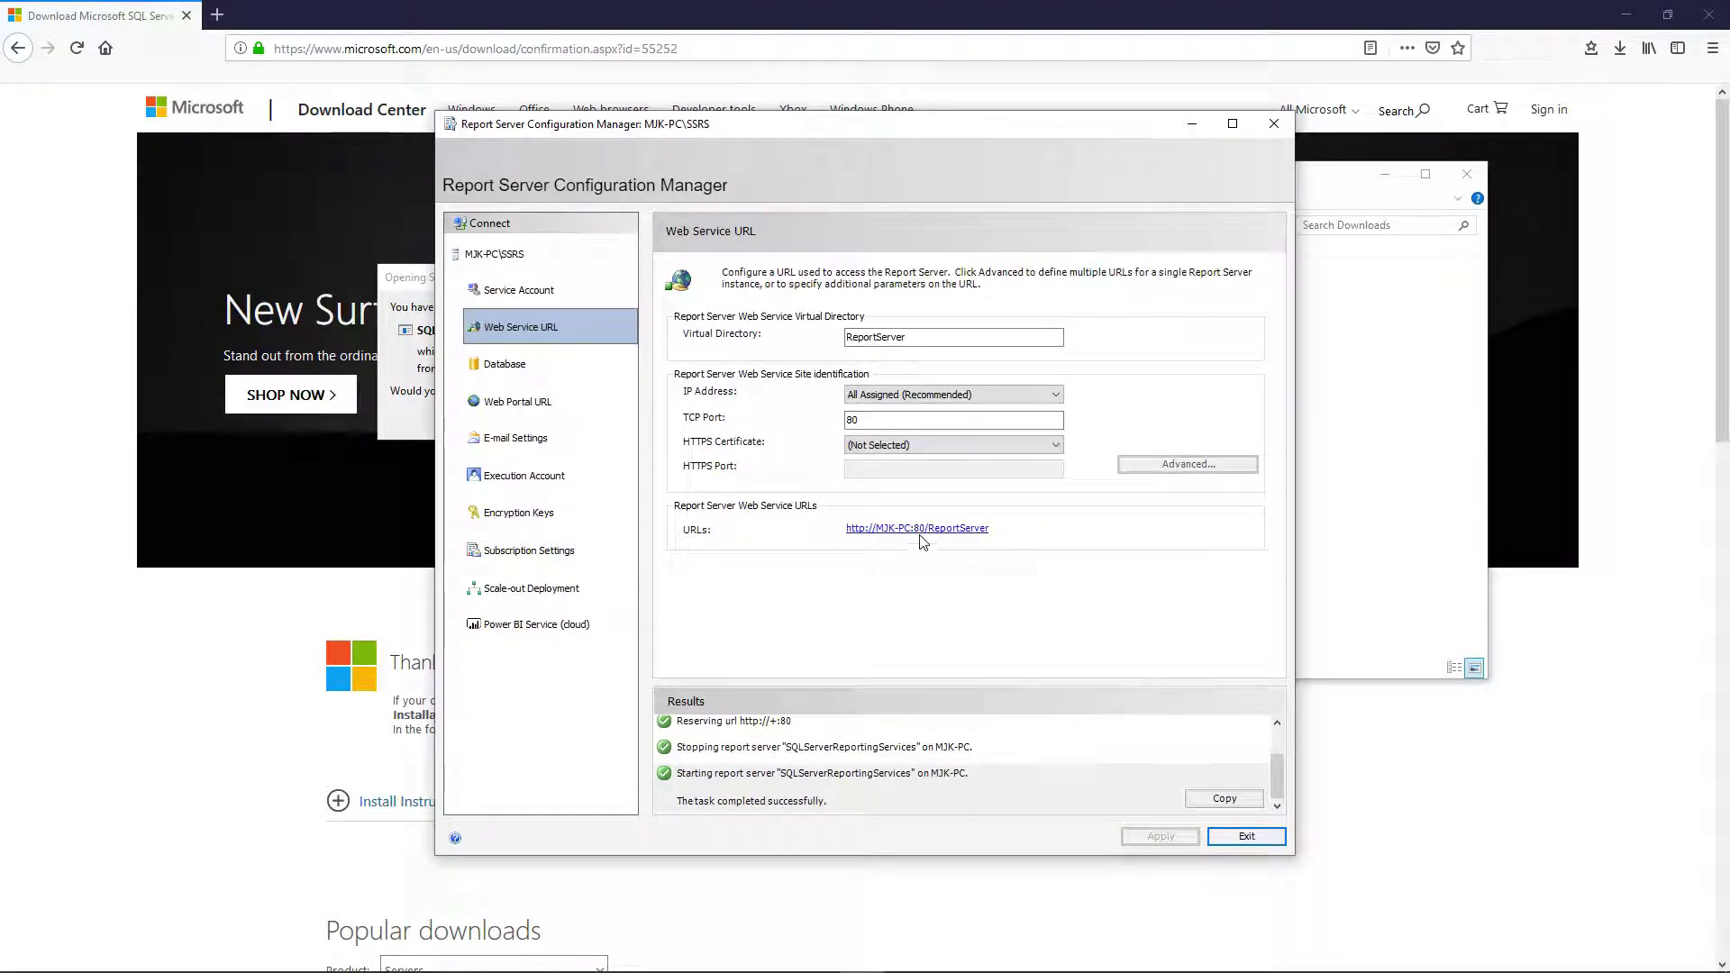
- Open the ReportServer URL in Firefox, confirm version 14.0.600.906, then minimize the browser
click(922, 538)
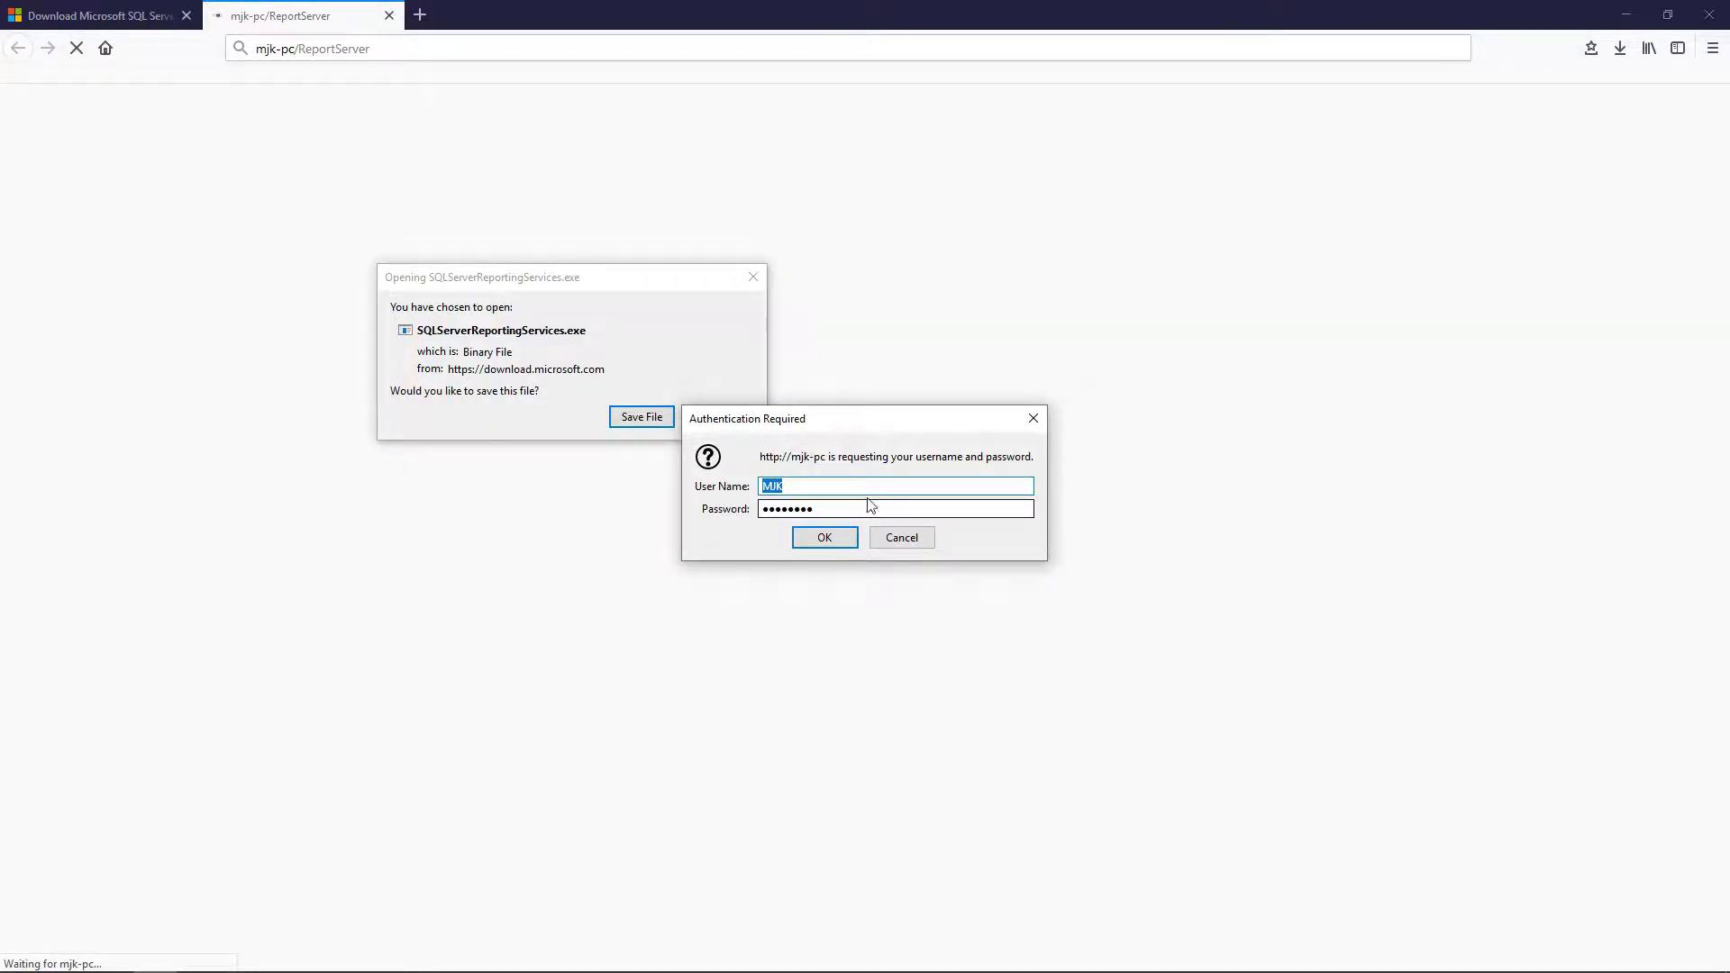
click(840, 535)
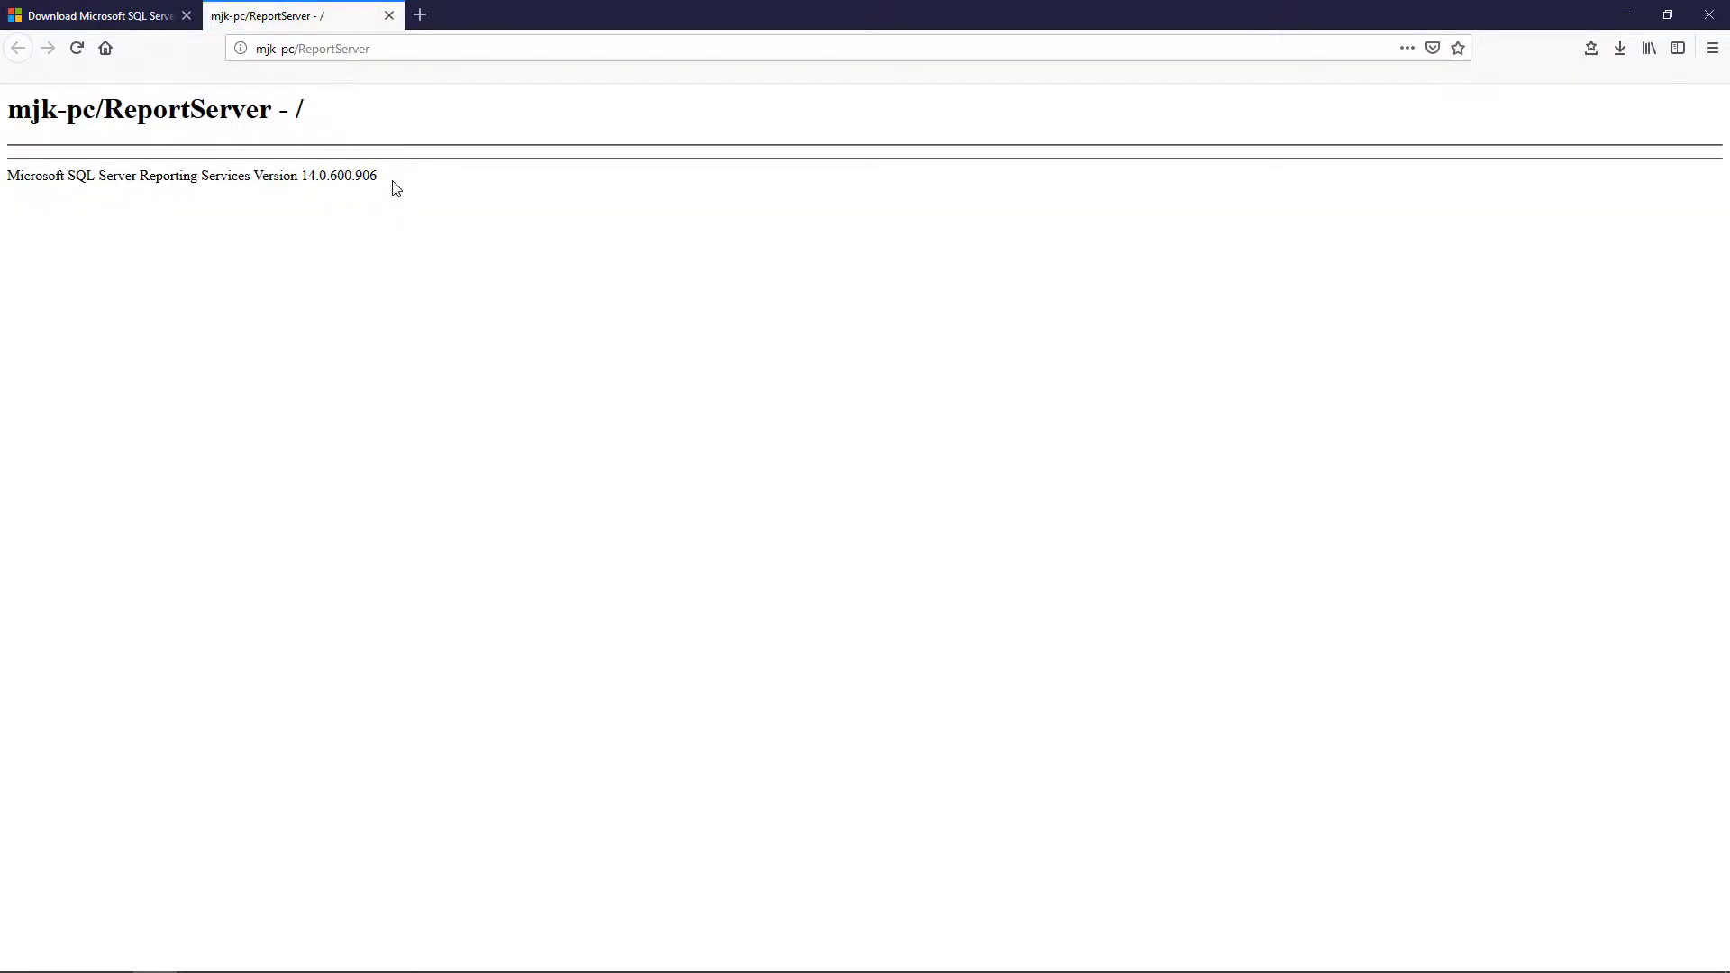
drag(392, 188, 7, 101)
click(133, 118)
click(1624, 13)
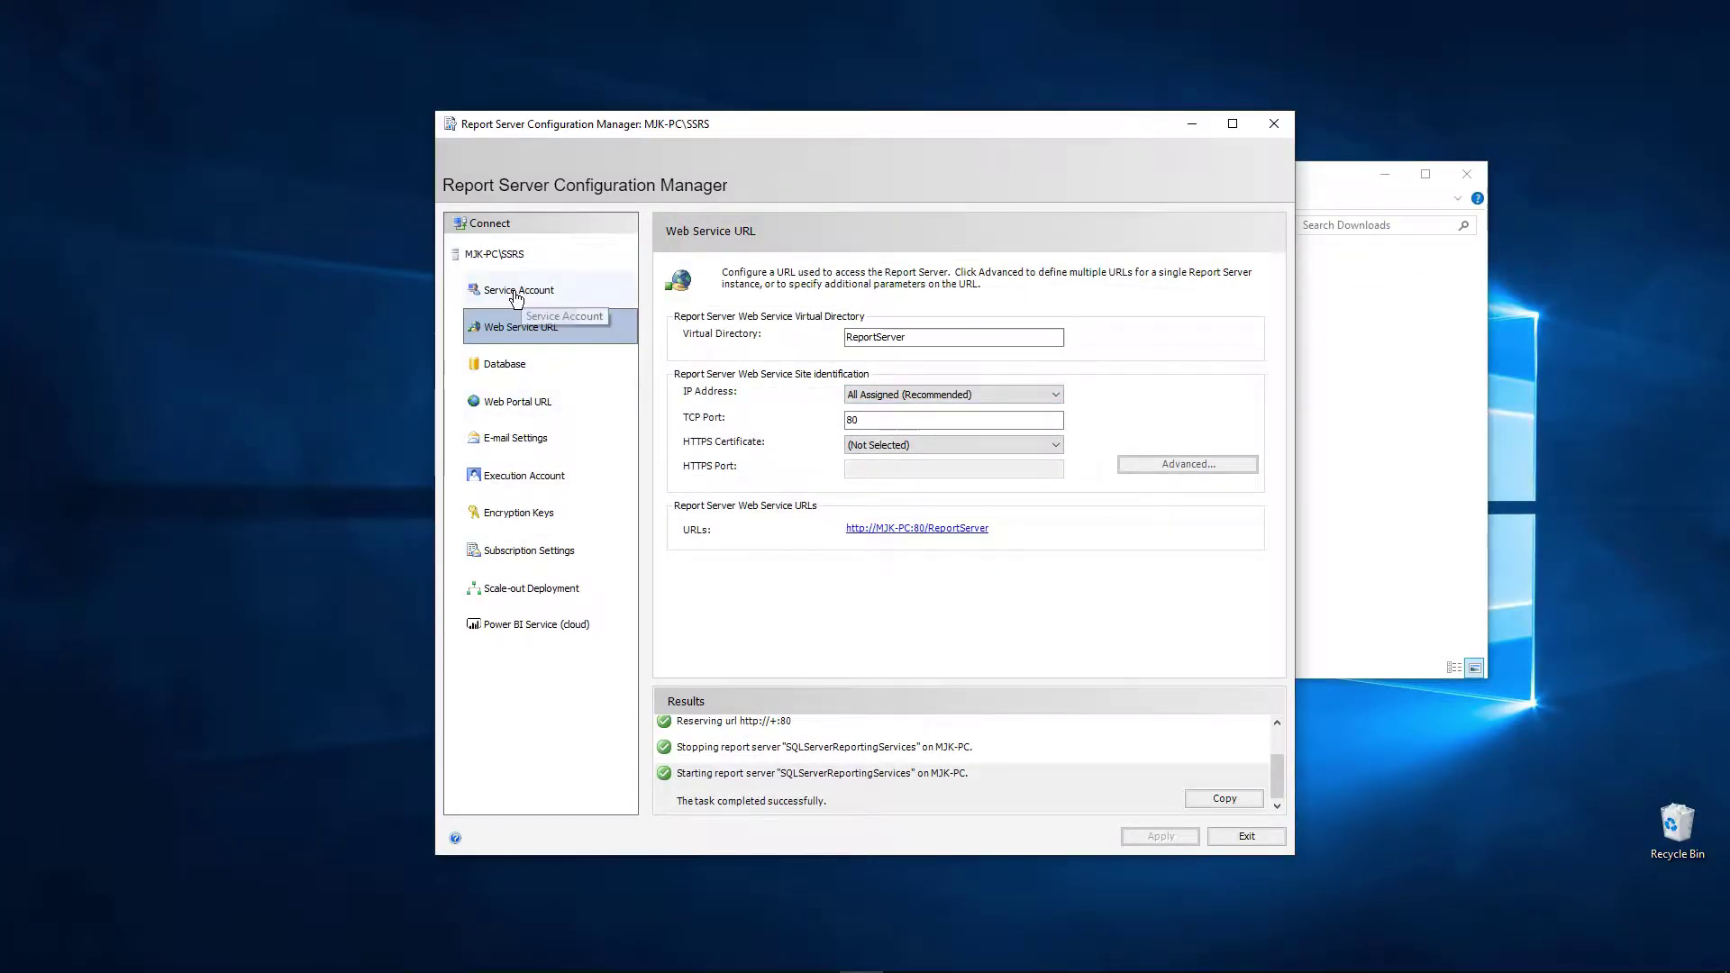
click(535, 413)
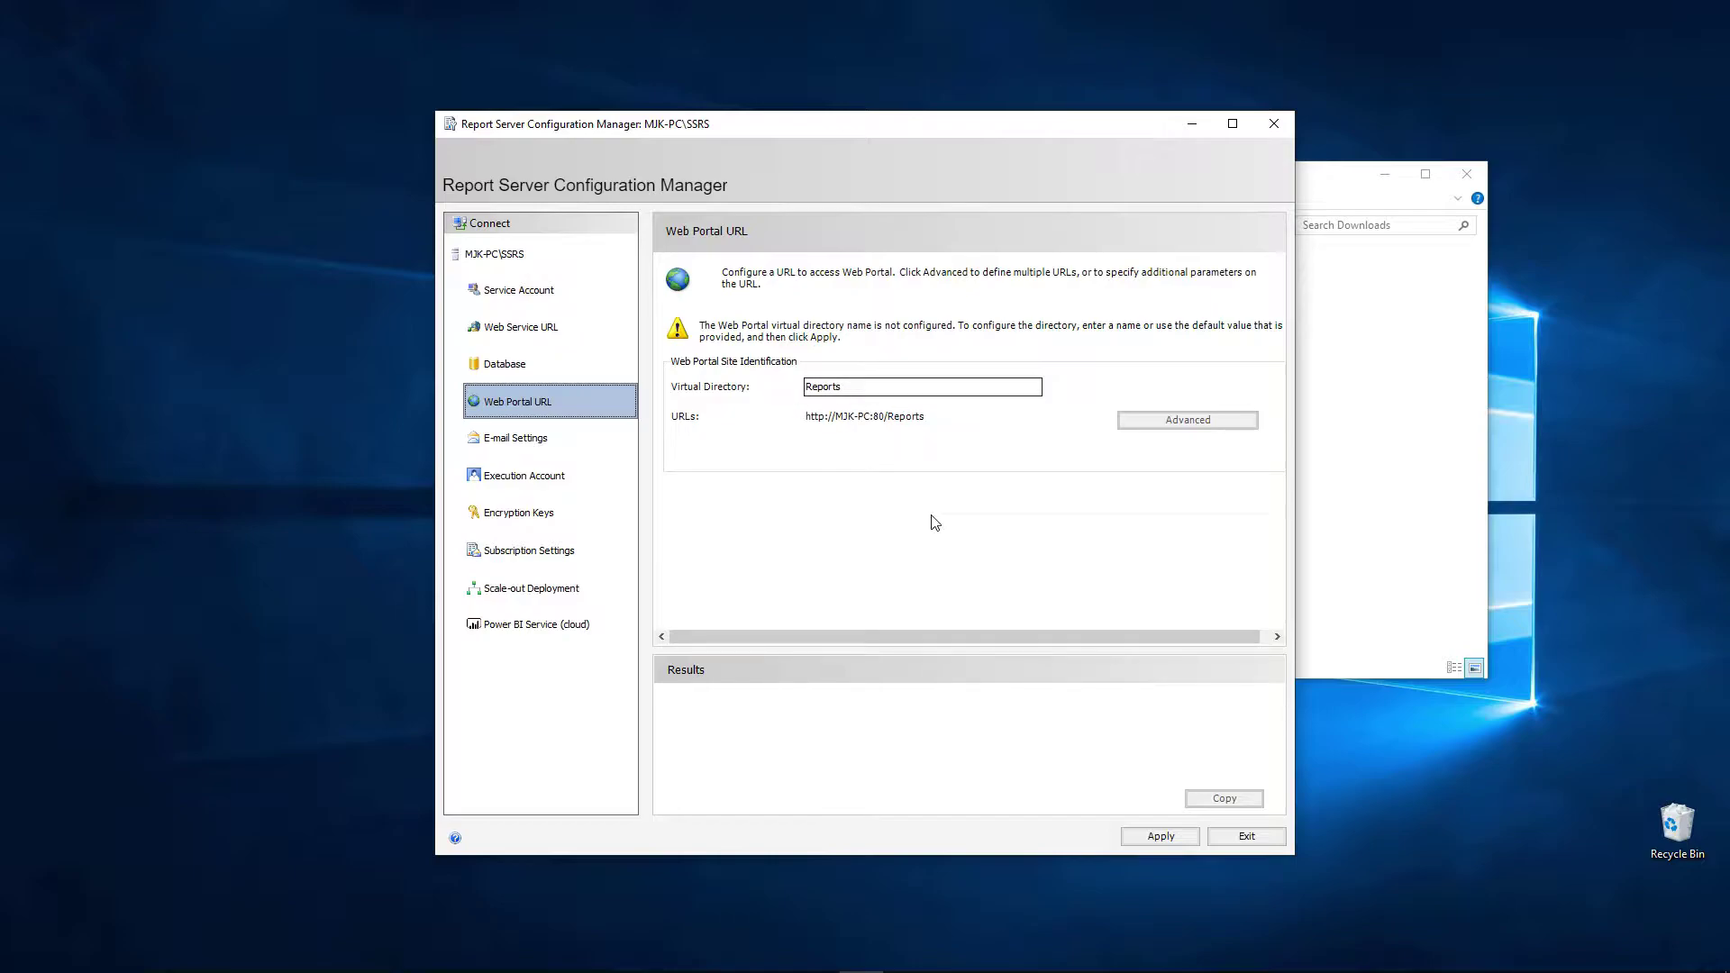
click(1156, 836)
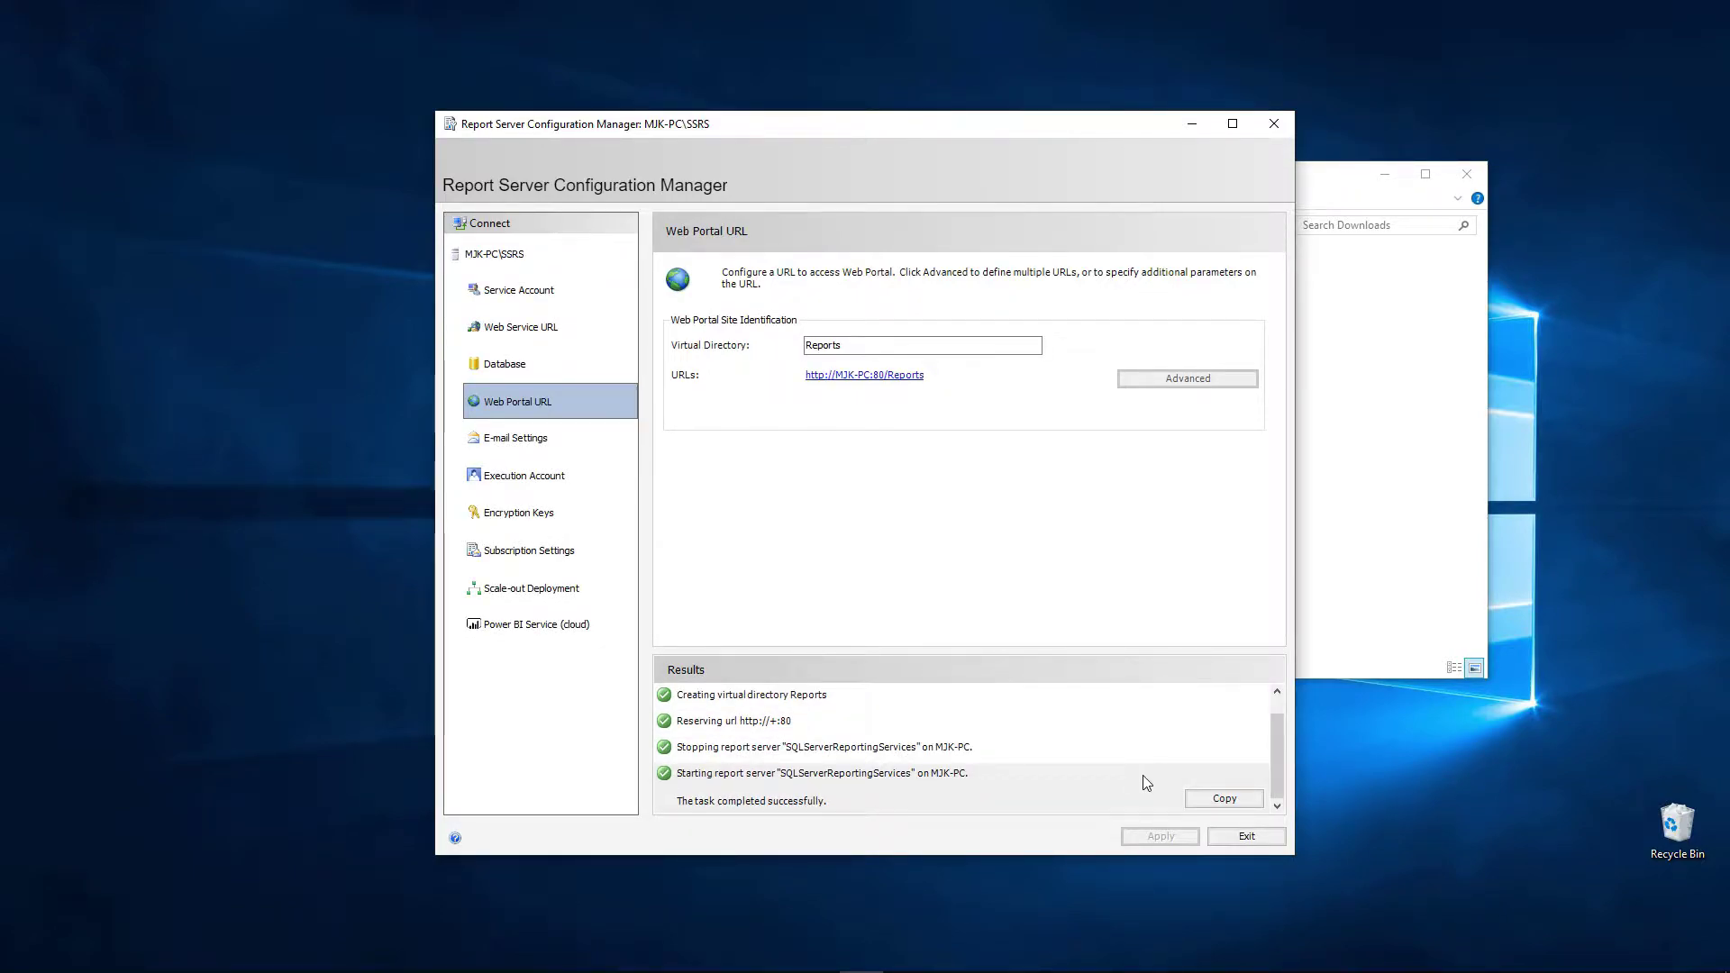
- Open the Reports web portal in Firefox to view its empty Home folder
click(885, 383)
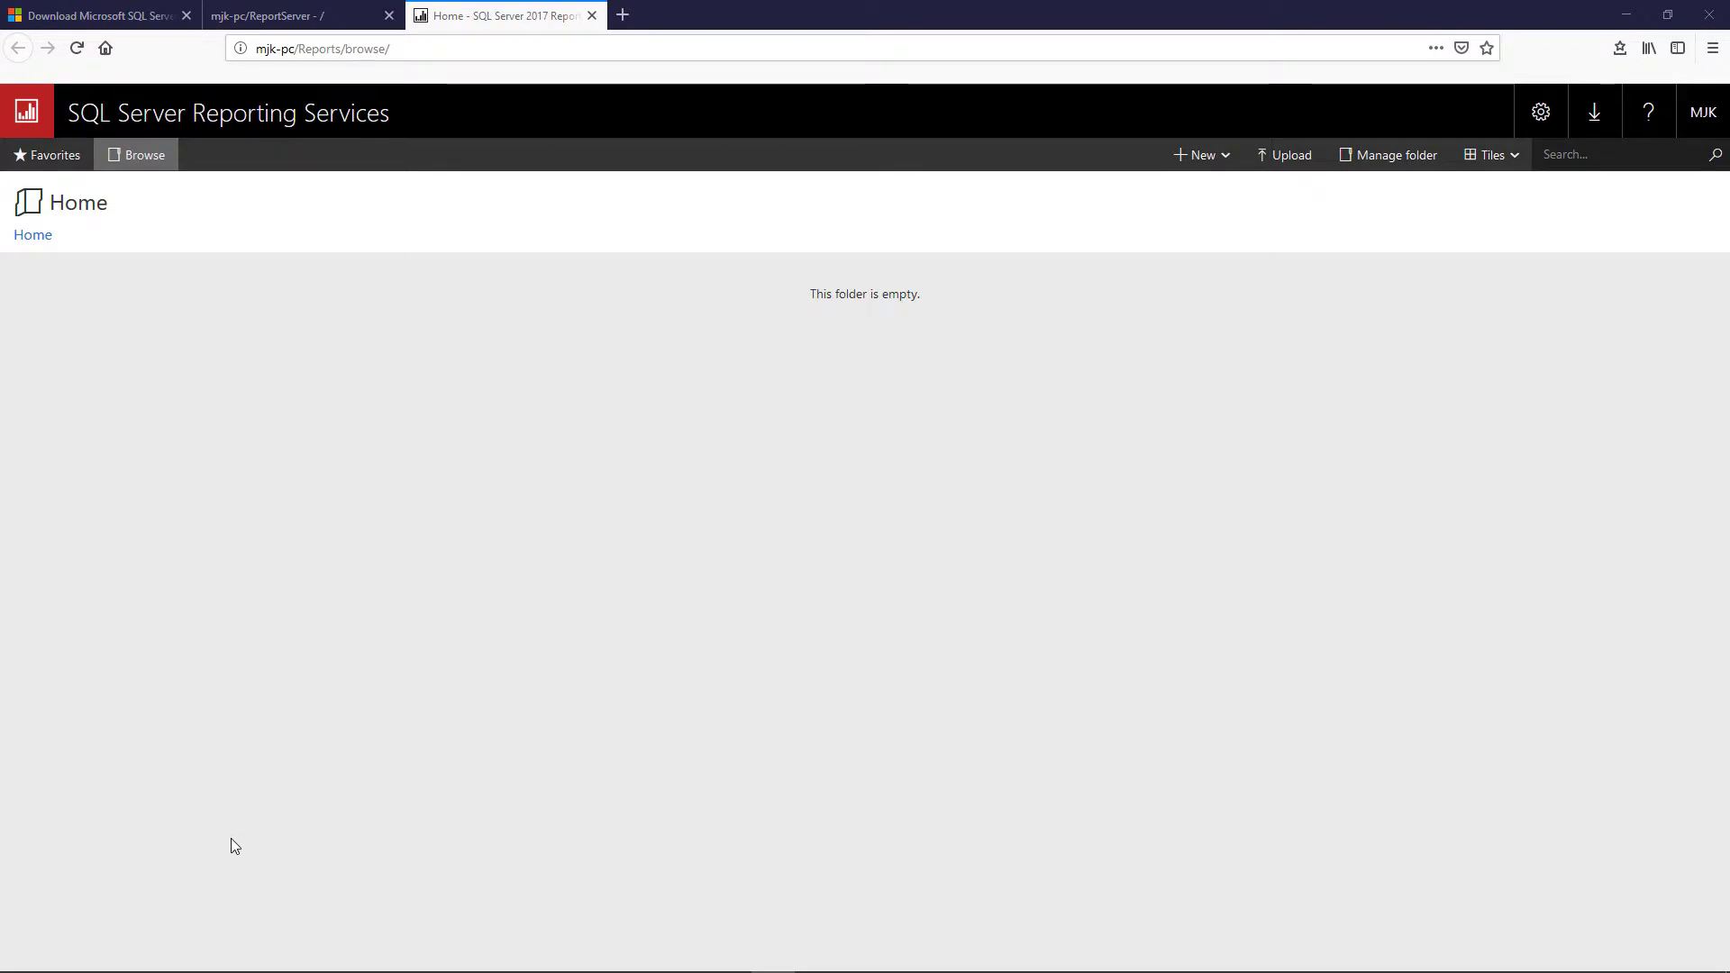
- Launch SQL Server Management Studio 17 via 'ssms' search and connect to the Demo engine
click(69, 956)
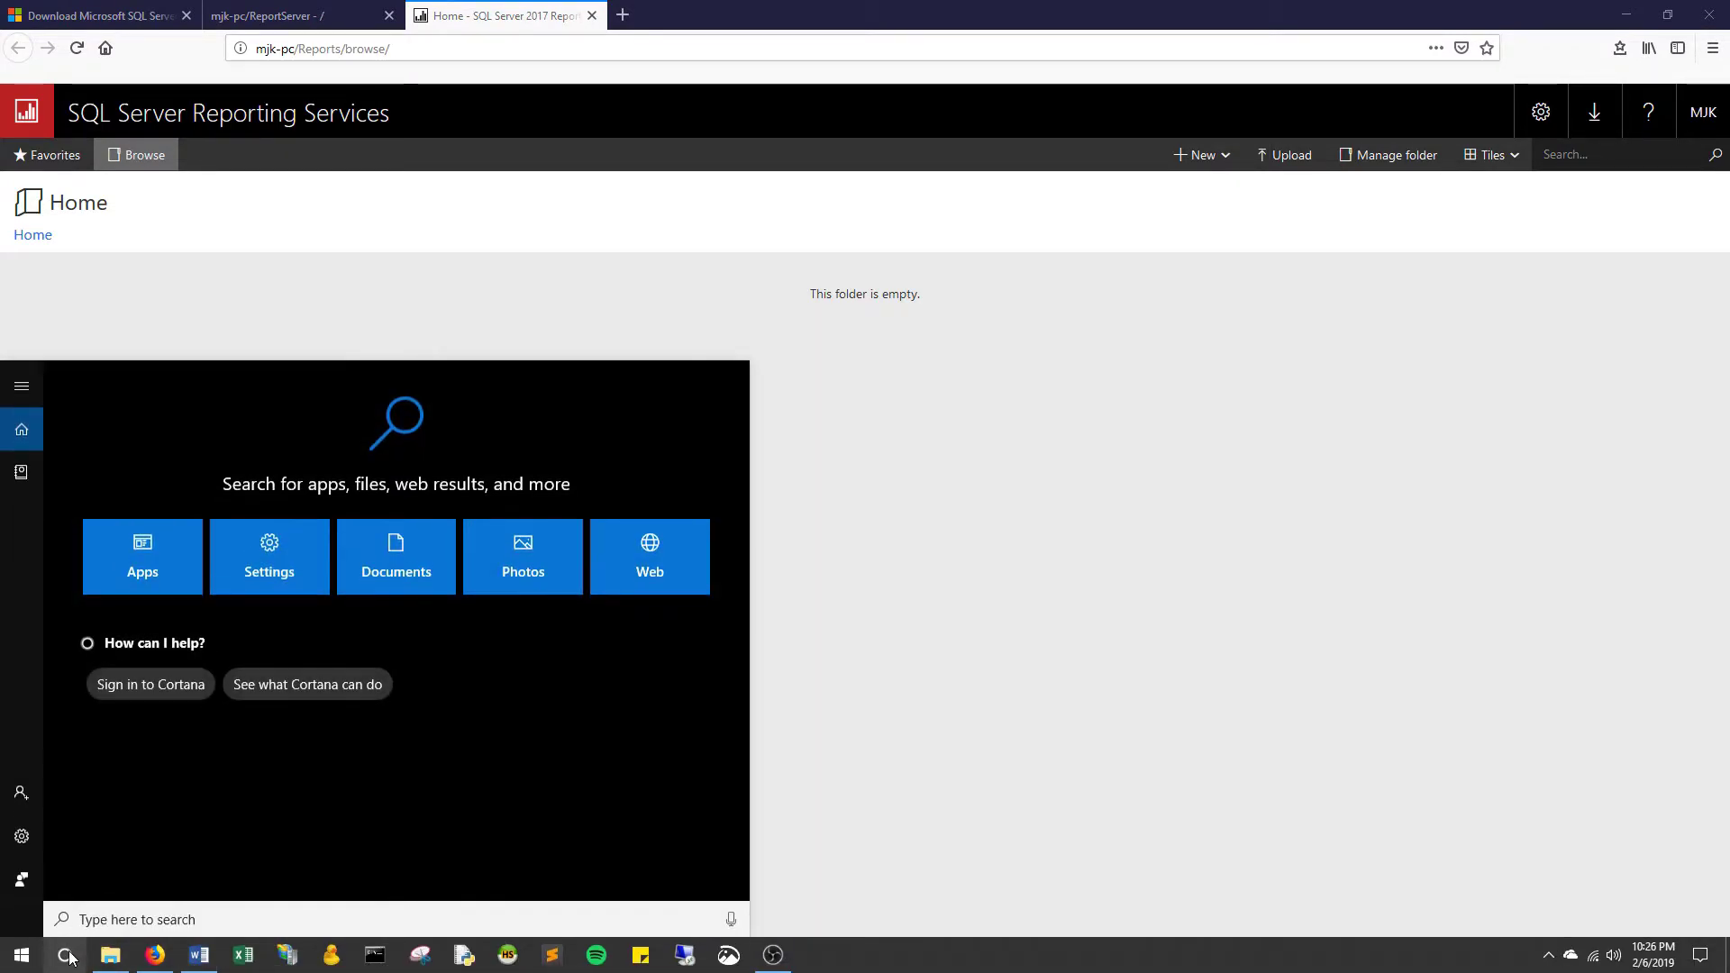
text(ssms)
click(189, 464)
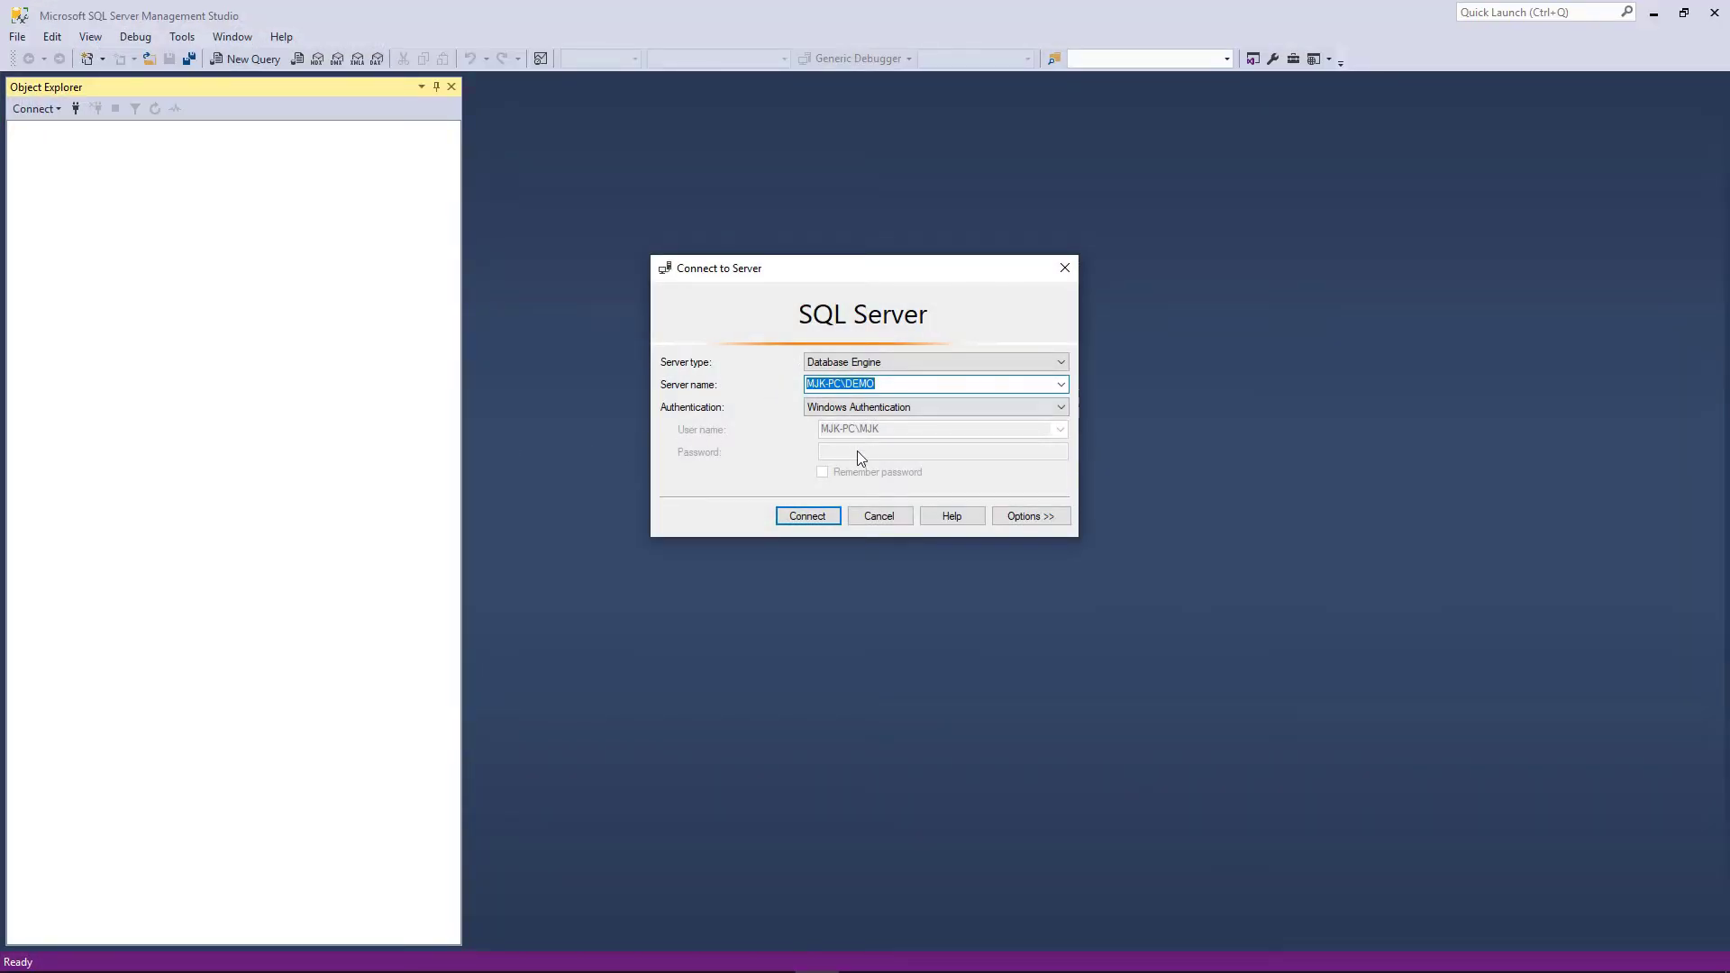
click(807, 514)
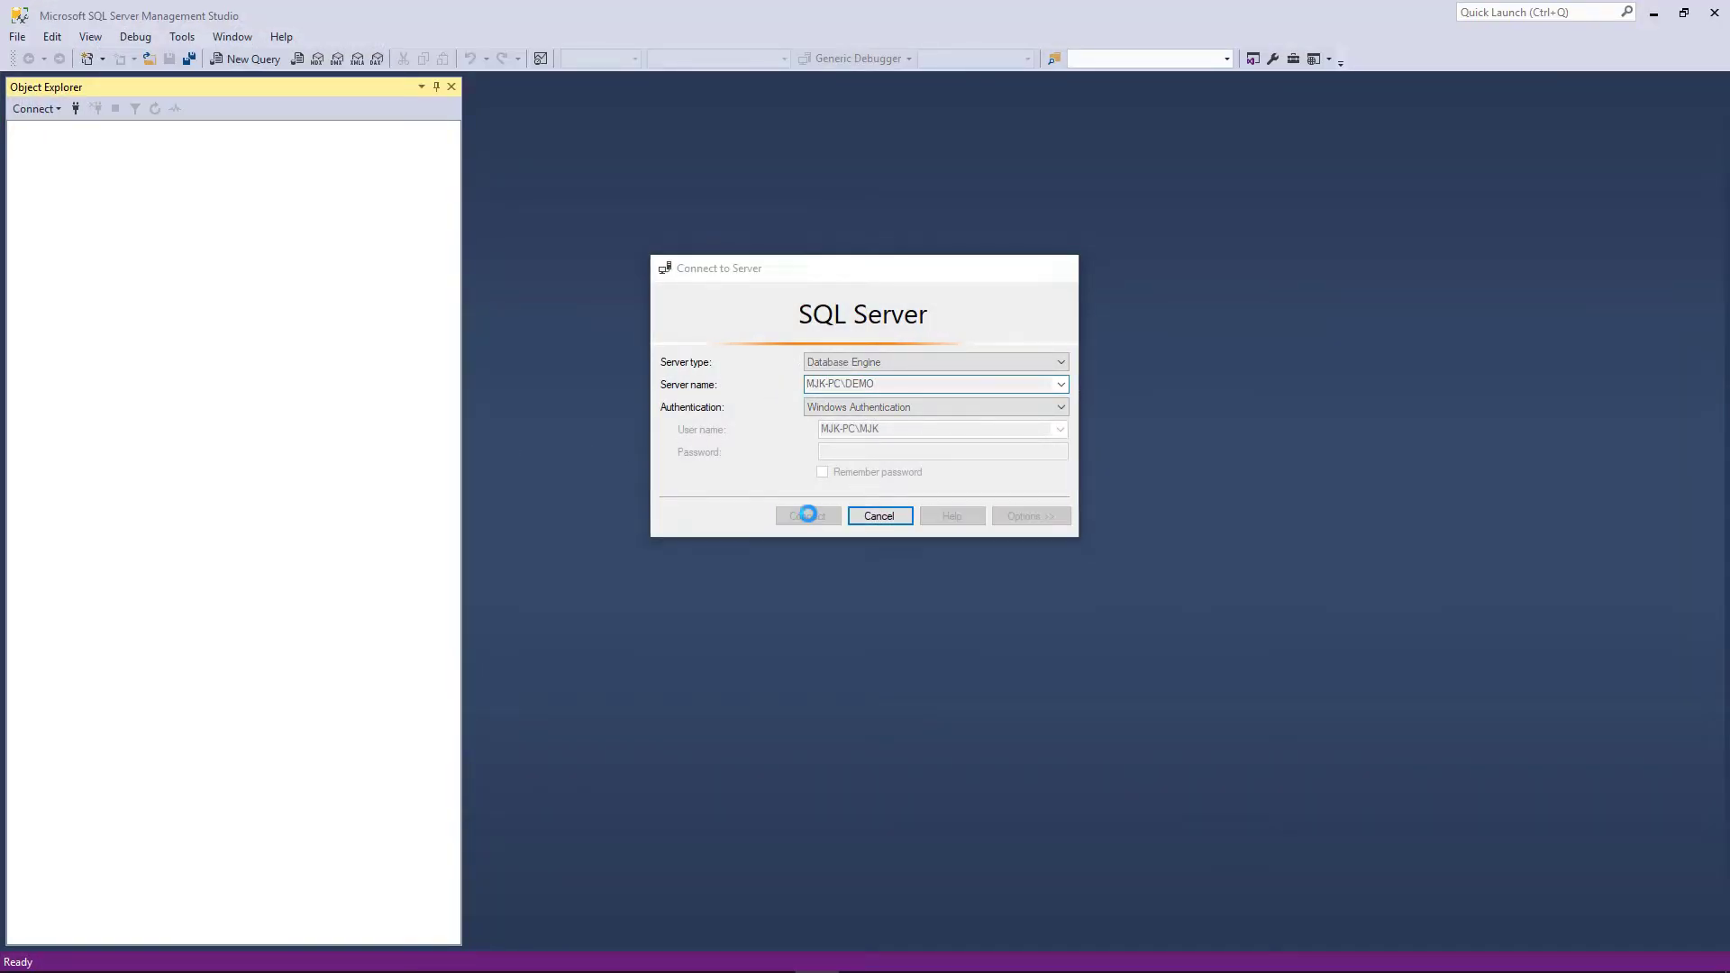
- Expand Databases to confirm ReportServer and ReportServerTempDB are listed
click(36, 146)
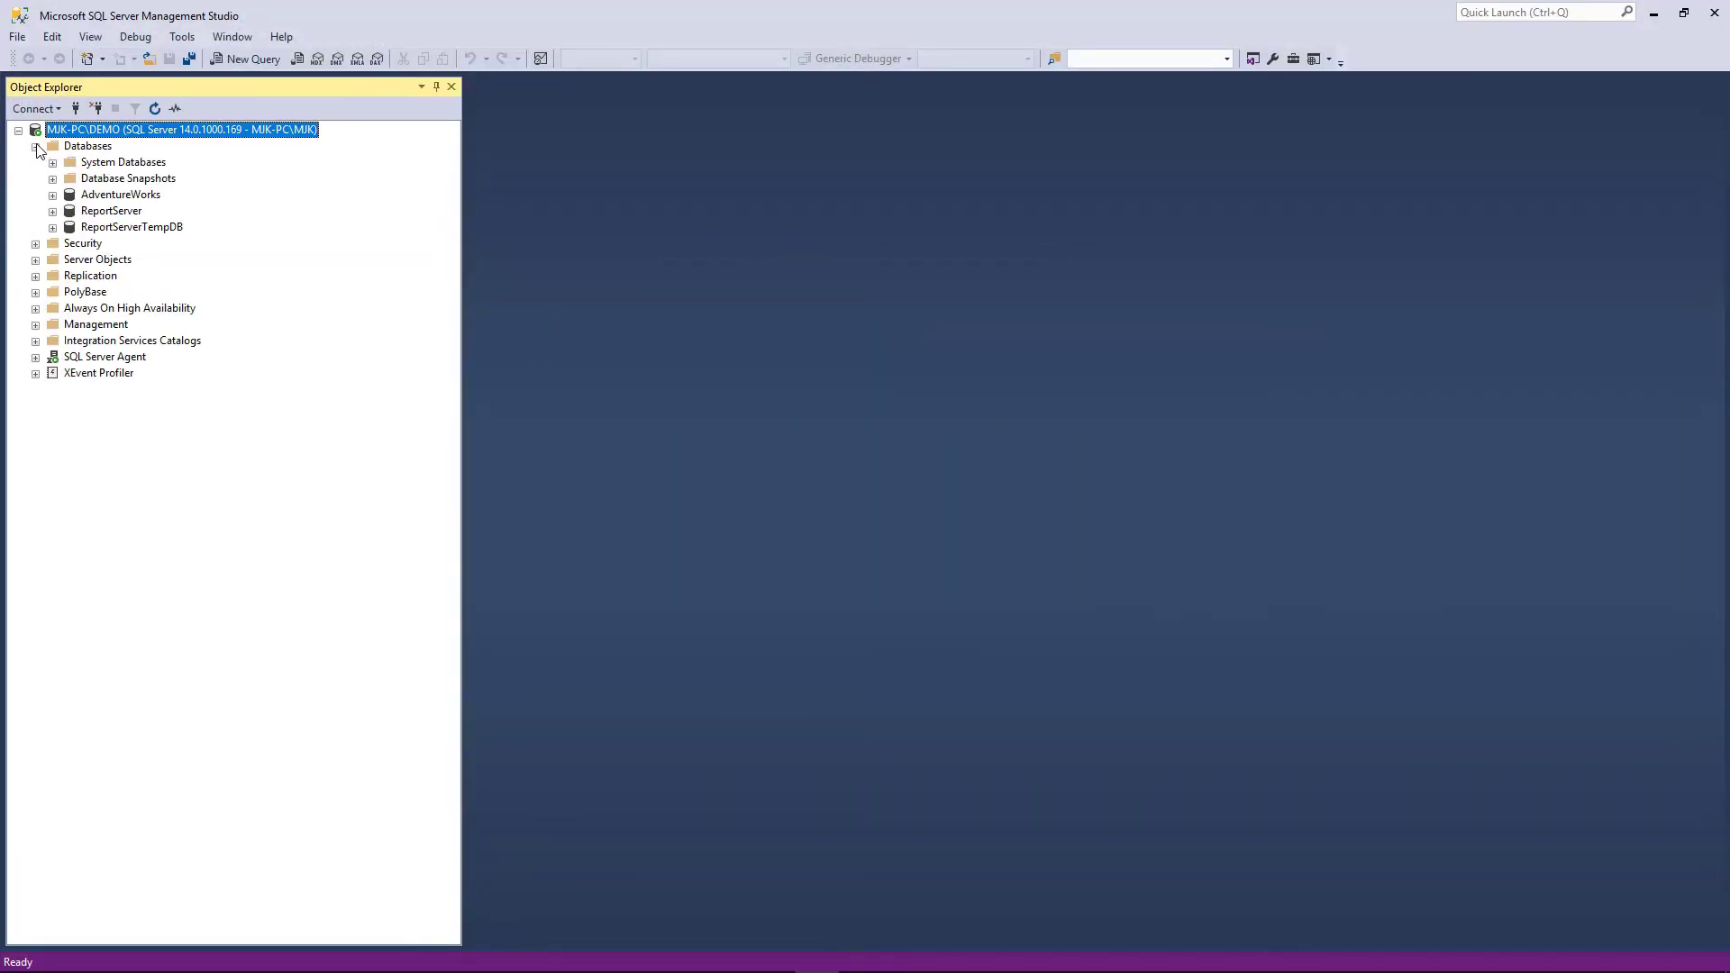
click(136, 212)
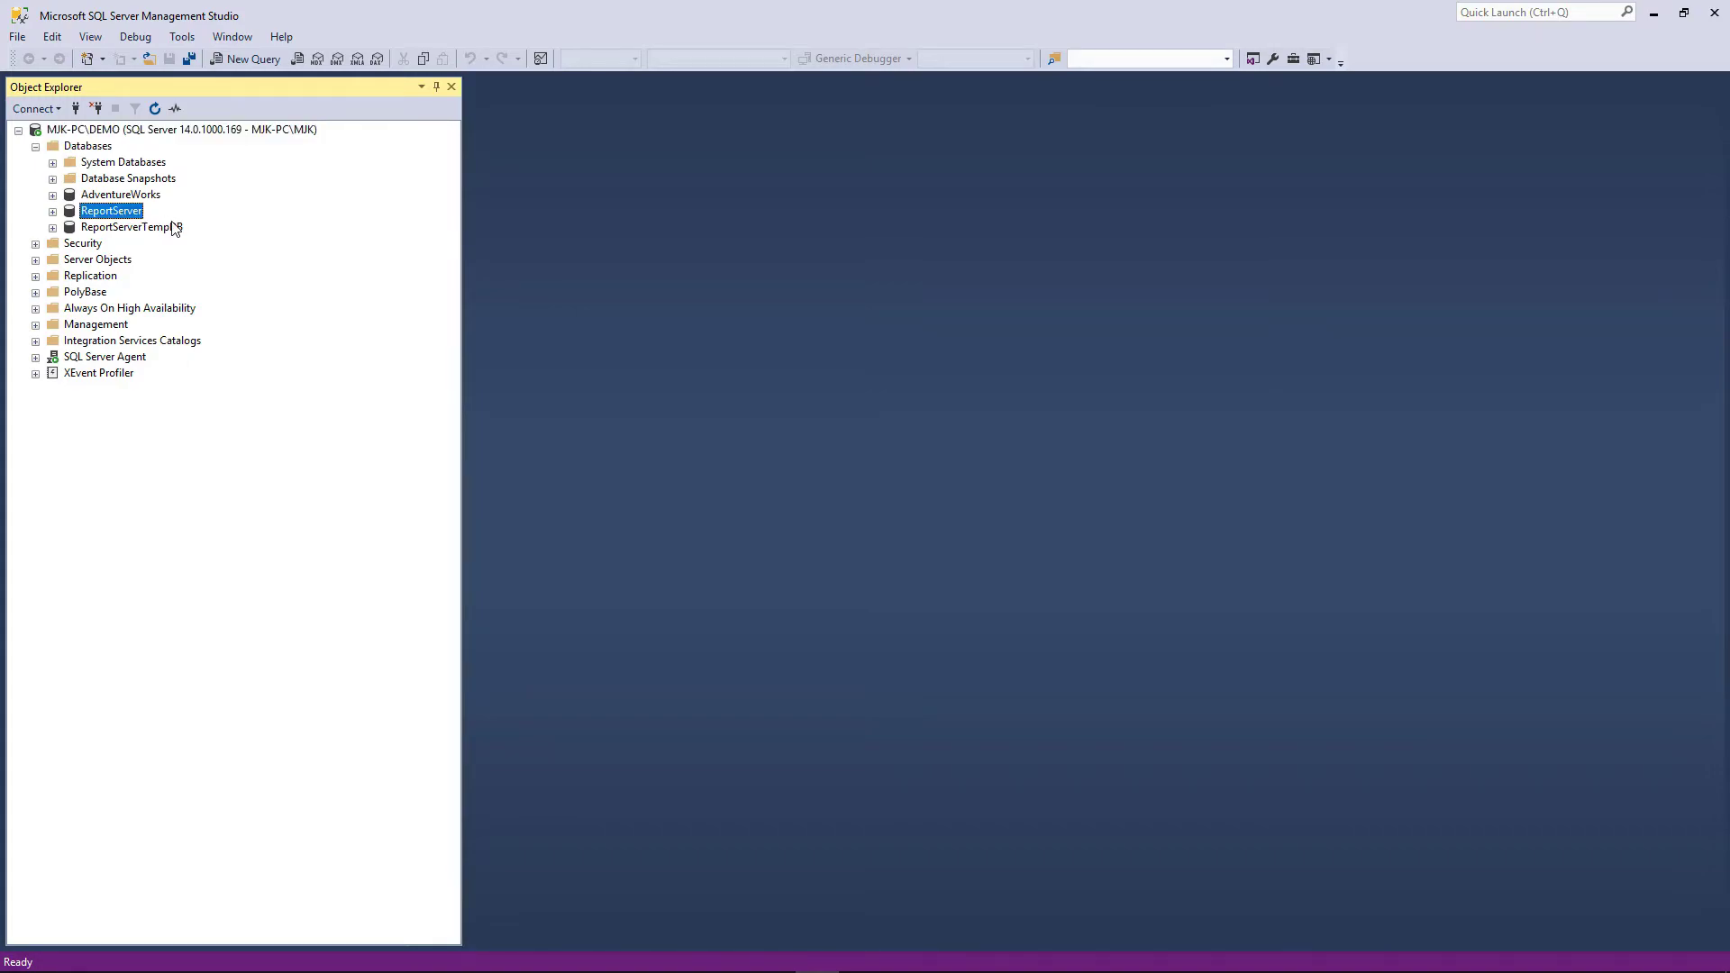
click(171, 227)
click(117, 213)
click(67, 226)
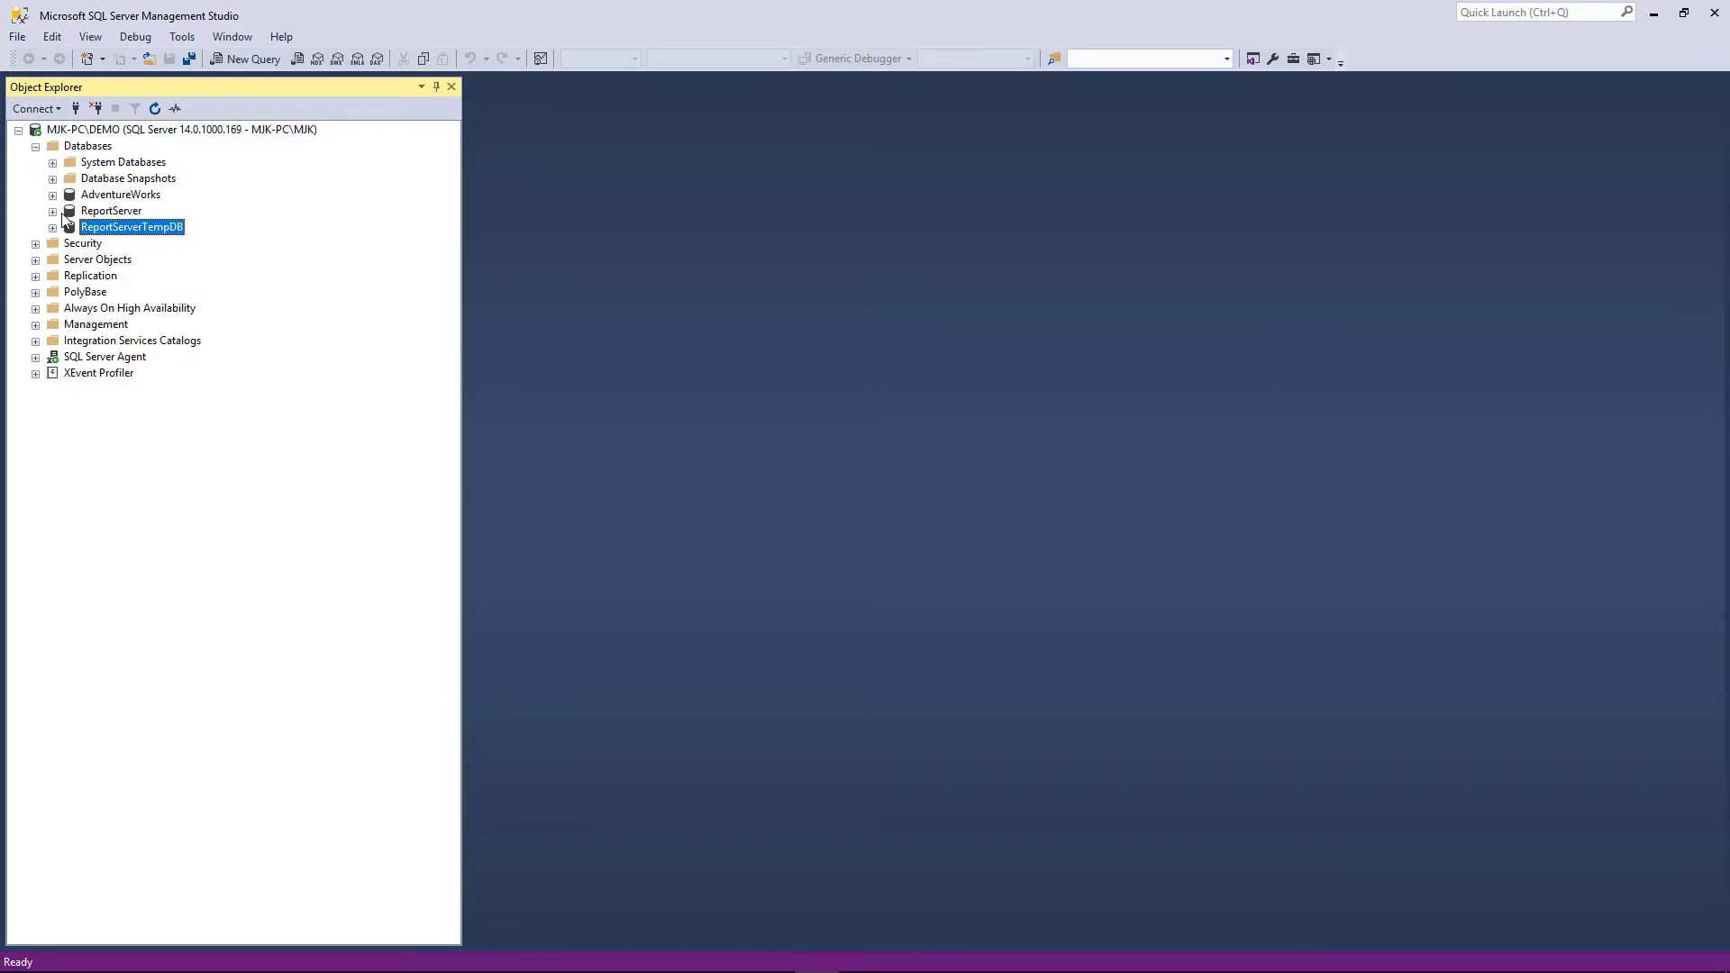
- Browse the ReportServer tables, then collapse the ReportServer database tree
click(52, 211)
click(70, 243)
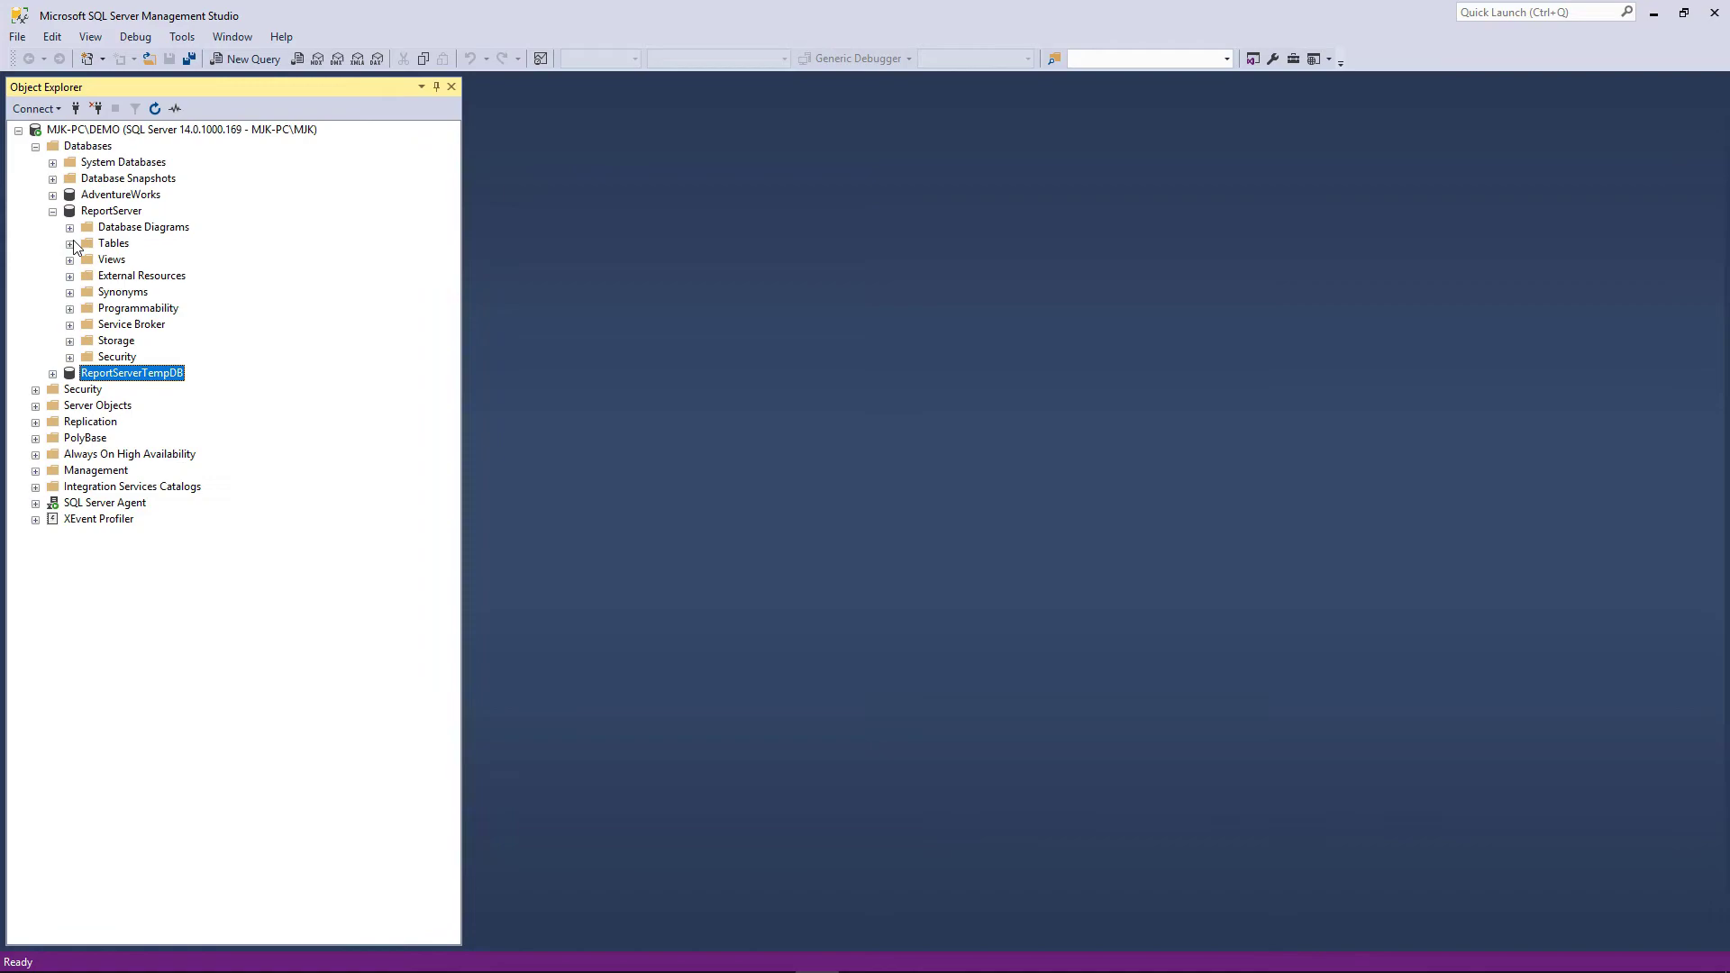
click(70, 244)
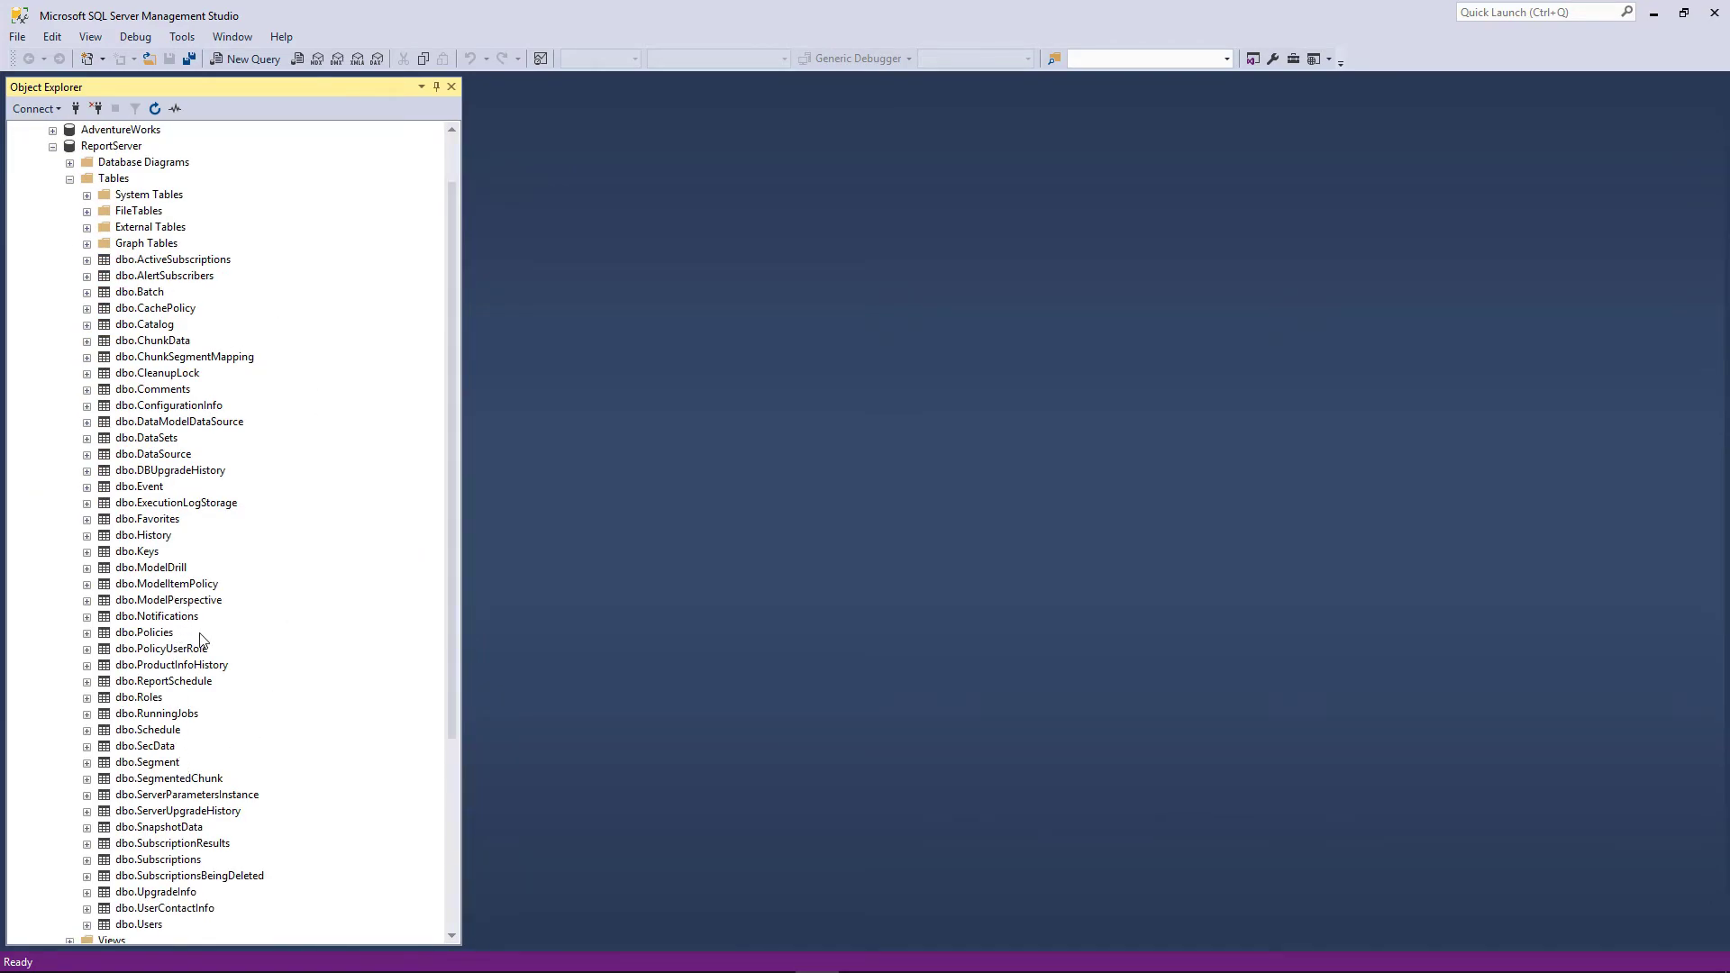
scroll(149, 477, down, 2)
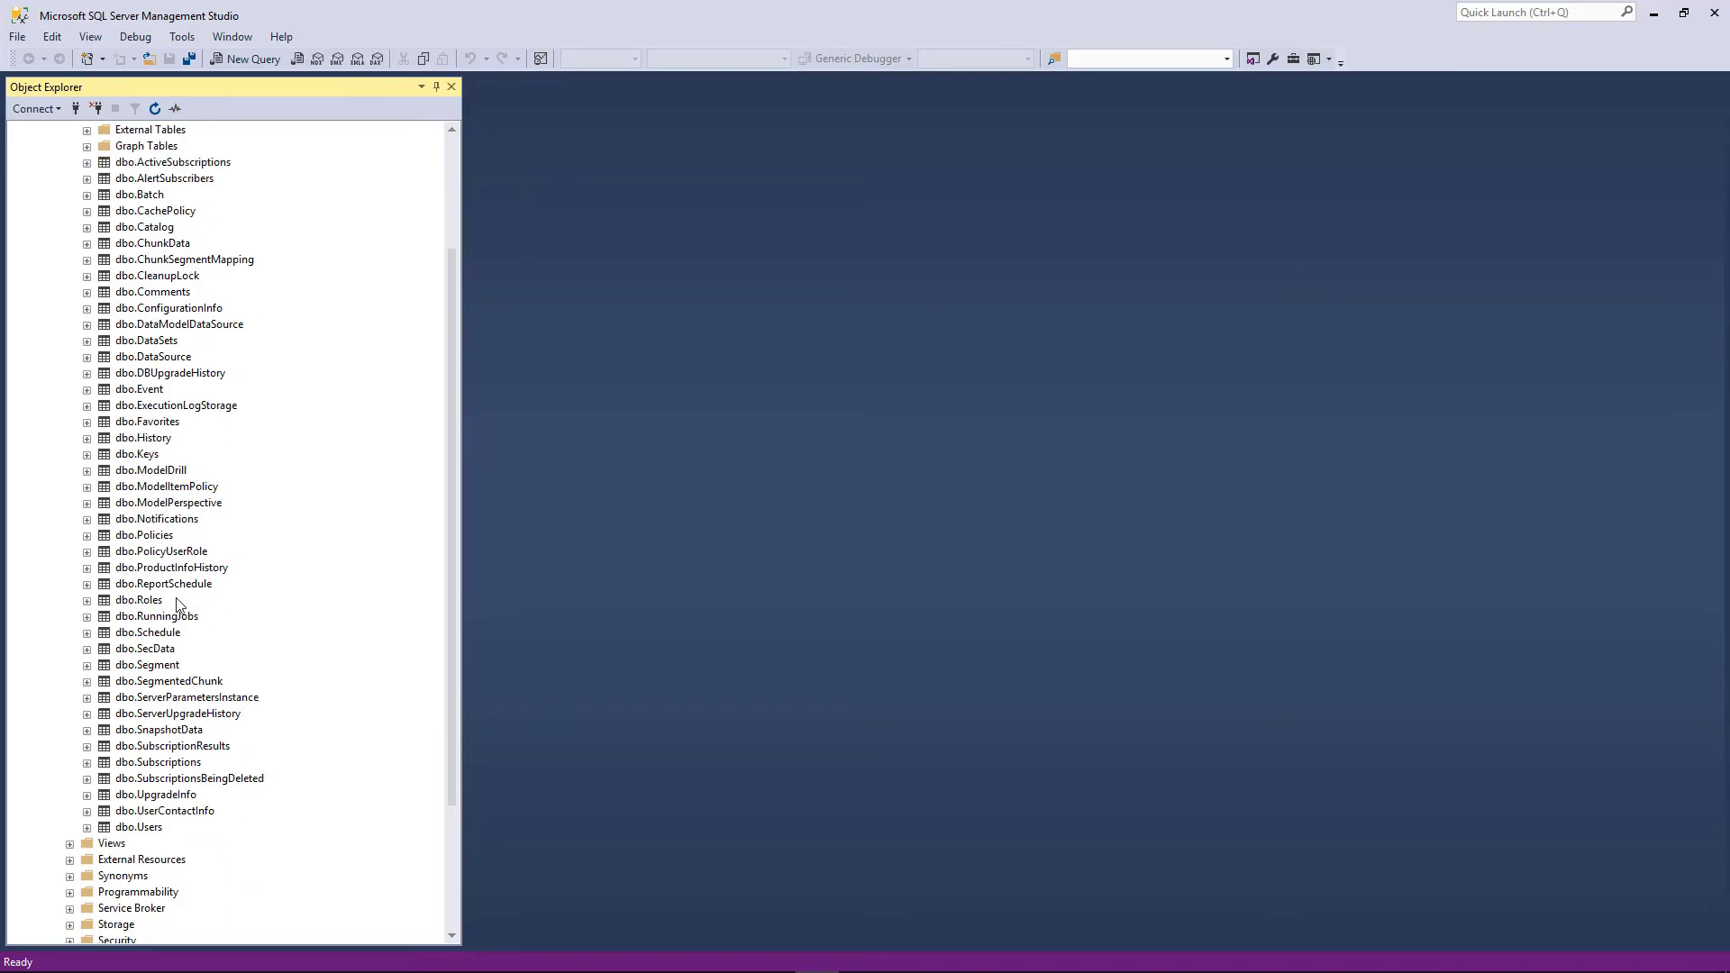
scroll(179, 601, up, 4)
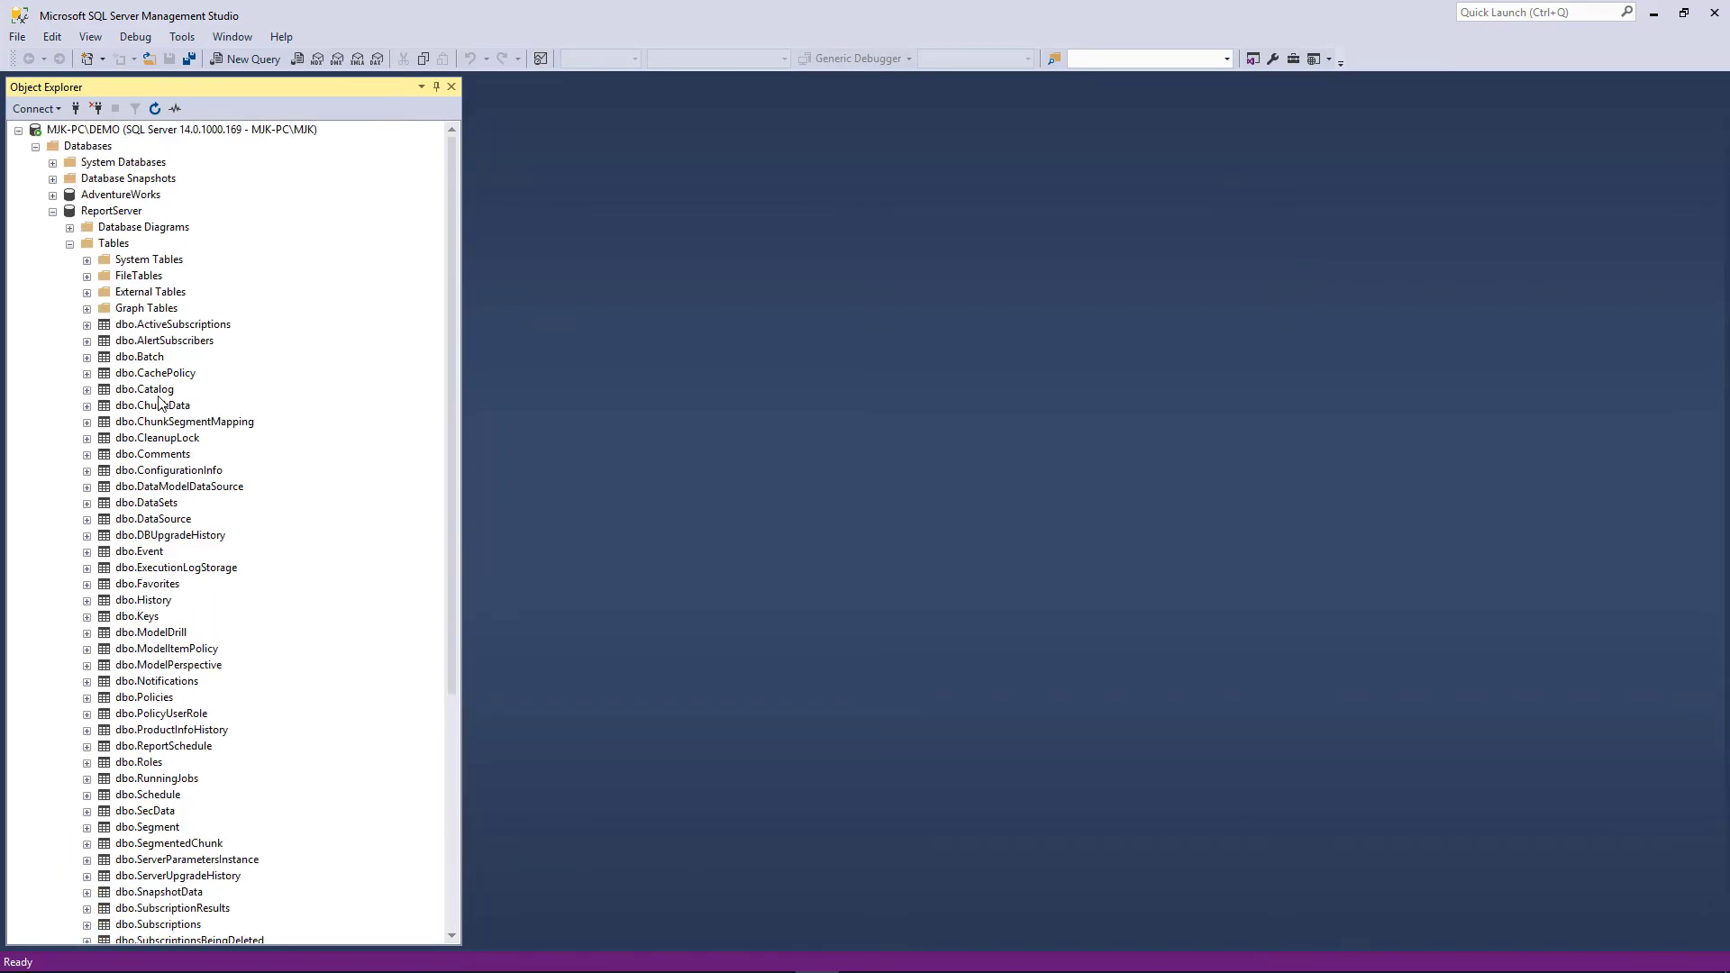
click(70, 244)
click(52, 212)
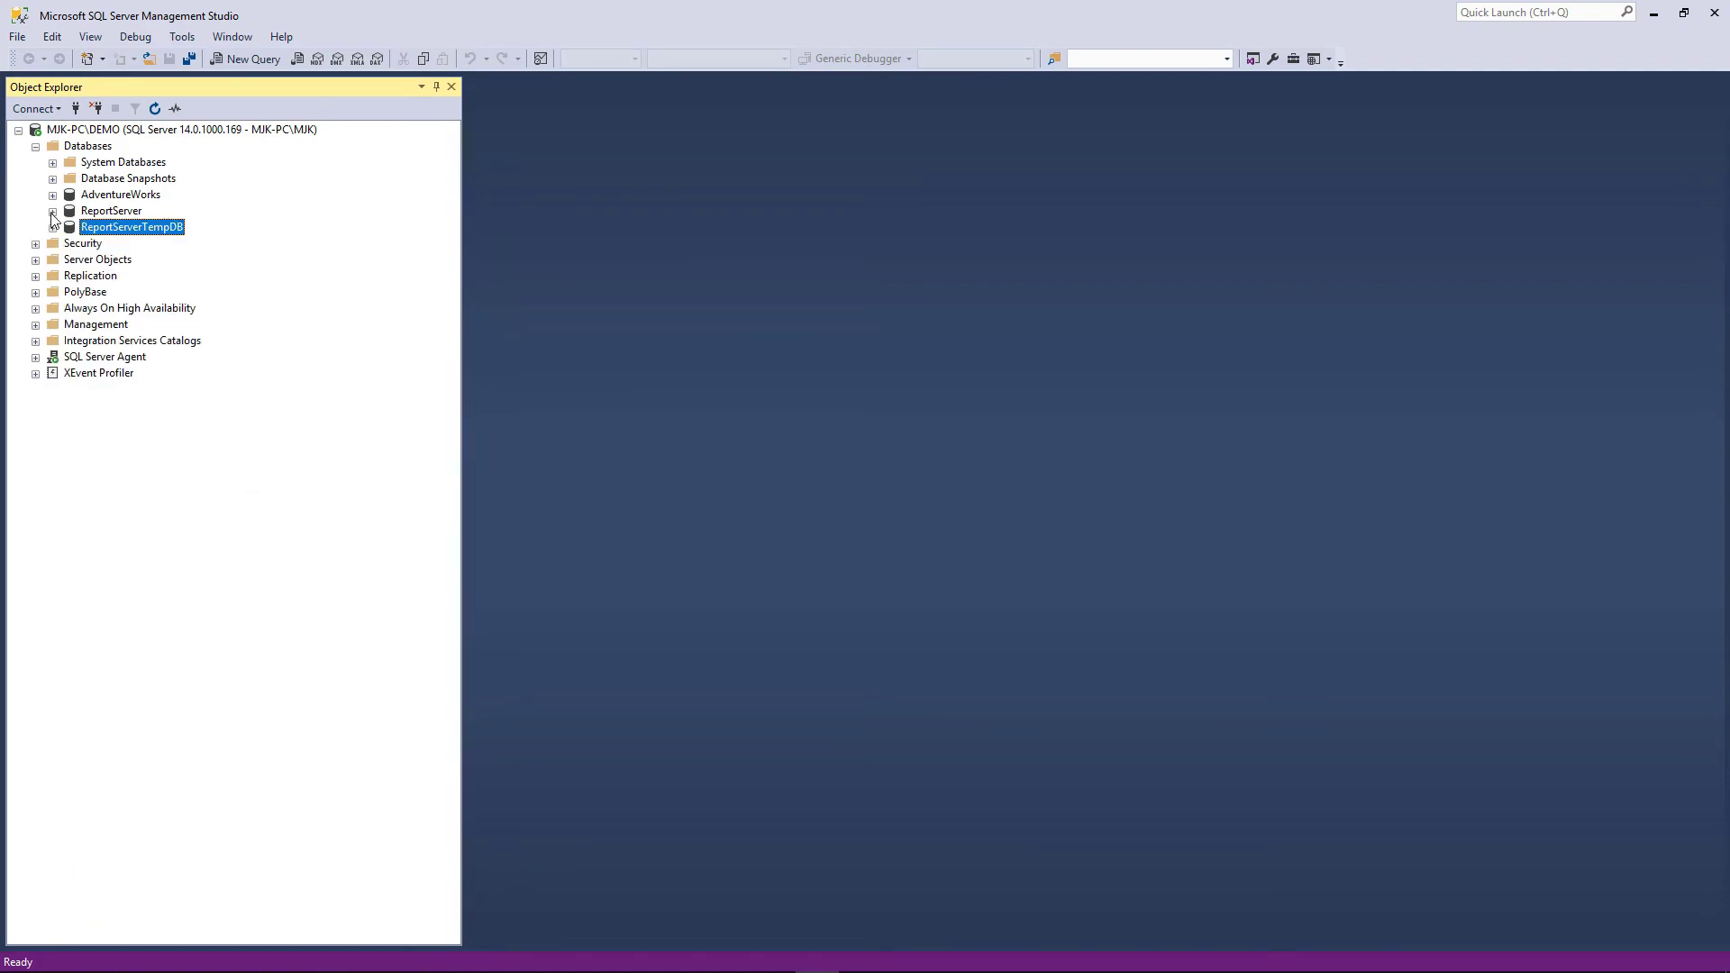